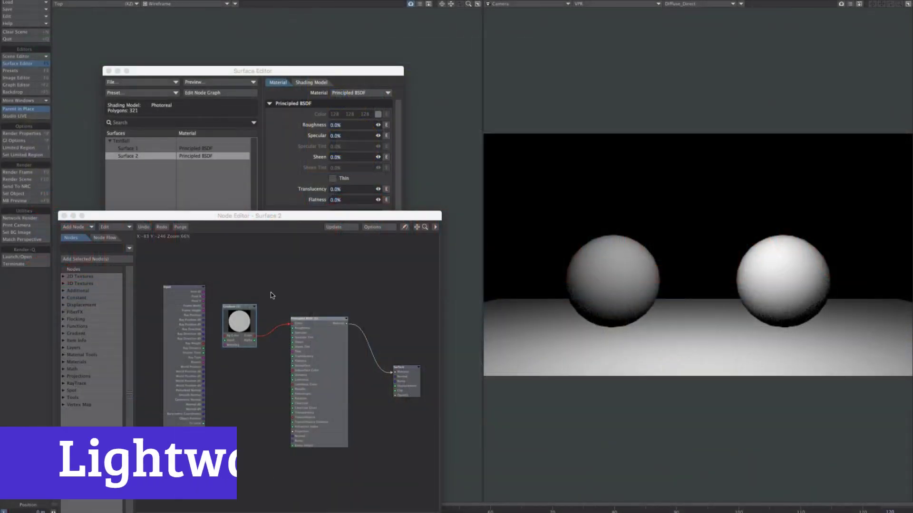
Step: Disconnect the Gradient node from the Principled BSDF Color input of Surface 2
click(288, 324)
click(216, 176)
Step: Try a different red value in the Color of Surface 1 and restore it to 128
click(169, 146)
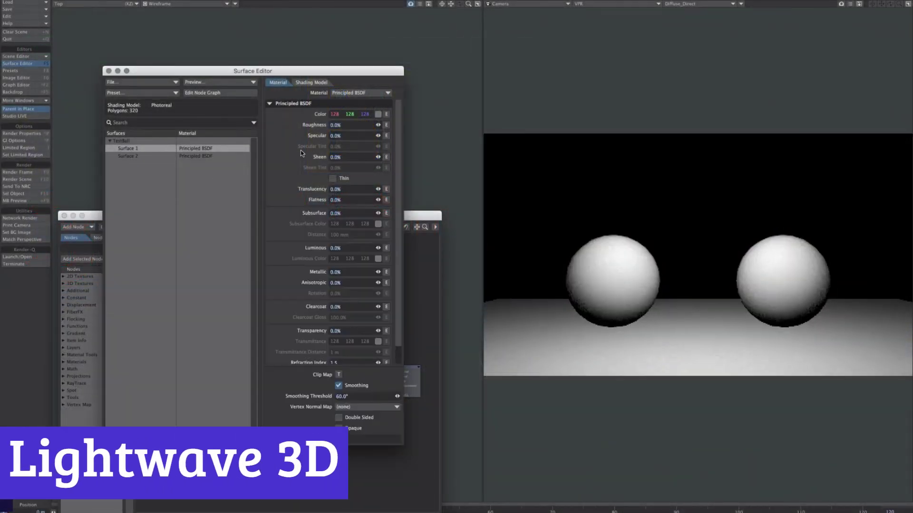
click(378, 115)
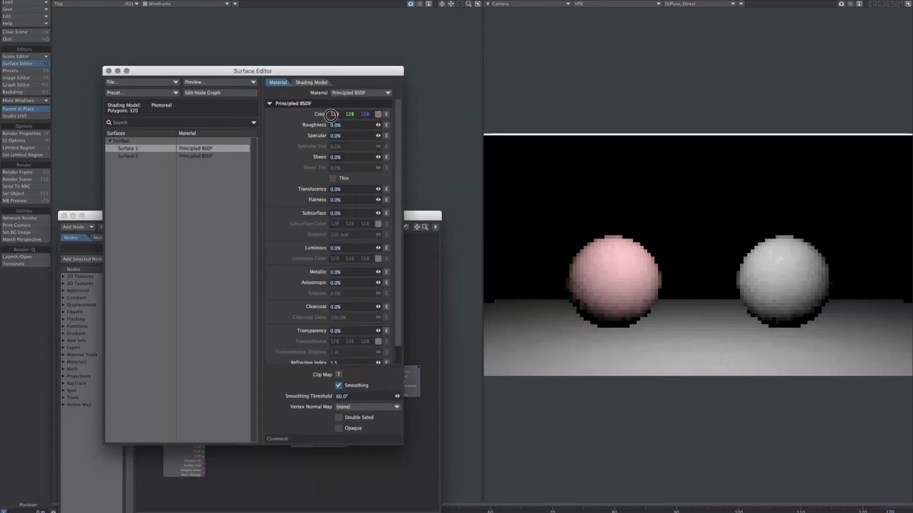
click(334, 115)
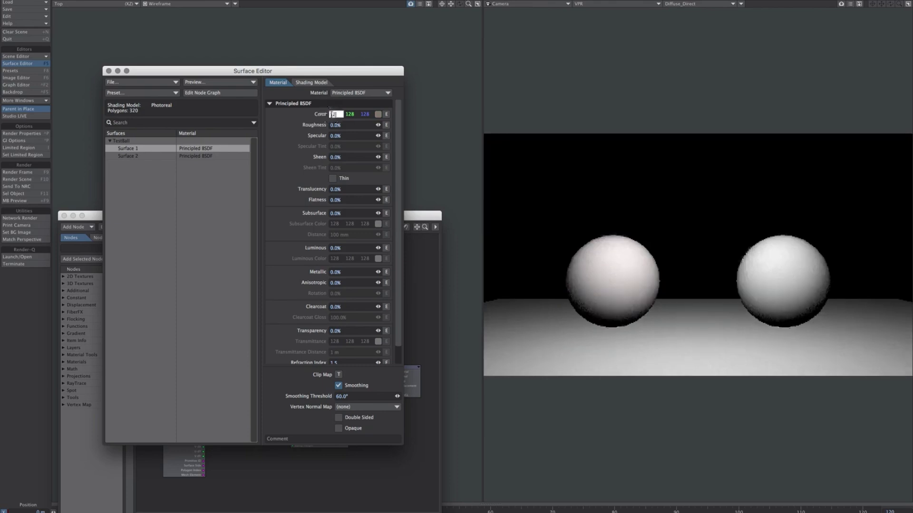
Step: Try a redder Color on Surface 2 and set its red value back to 128
click(145, 157)
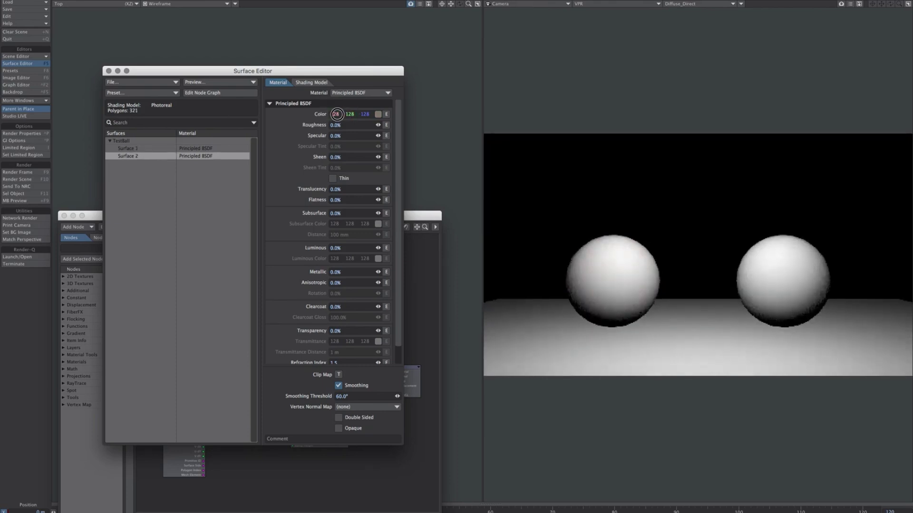
drag(337, 114, 334, 115)
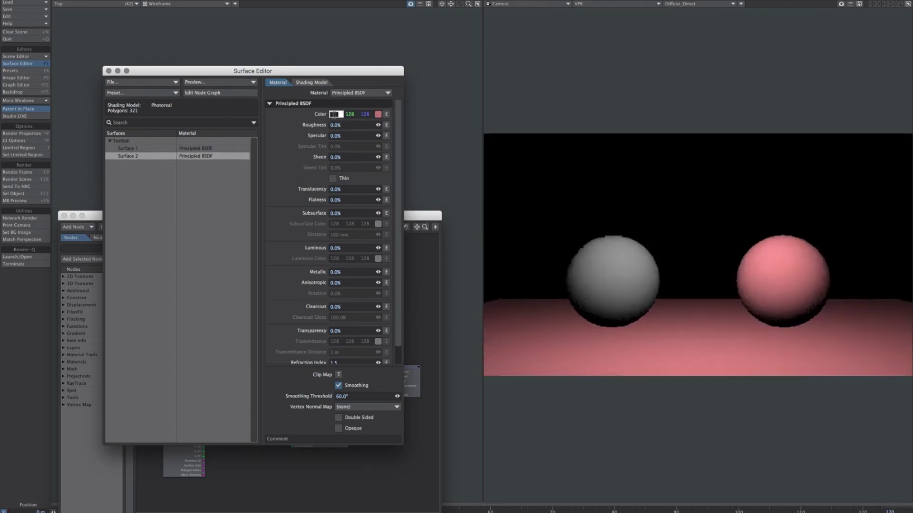
text(128)
key(Tab)
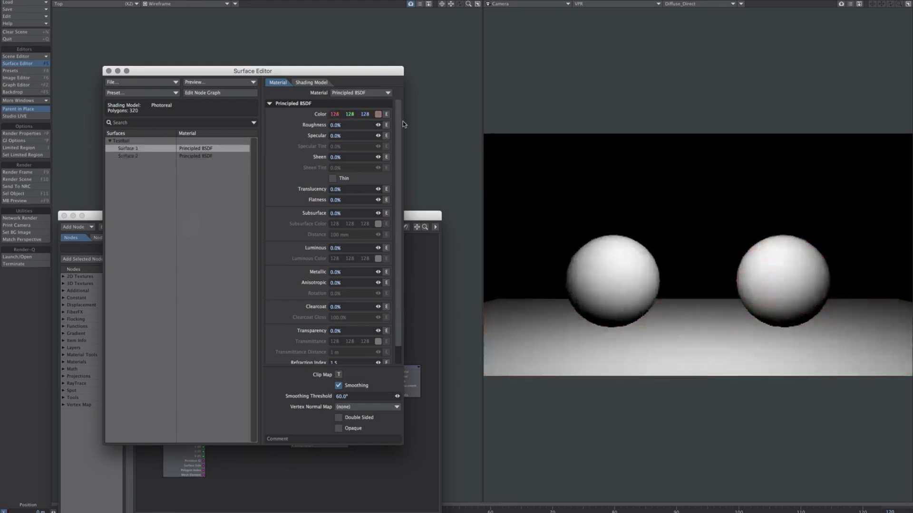
Step: Compare the material settings of Surface 1 and Surface 2 and check the node graph of Surface 1
click(127, 157)
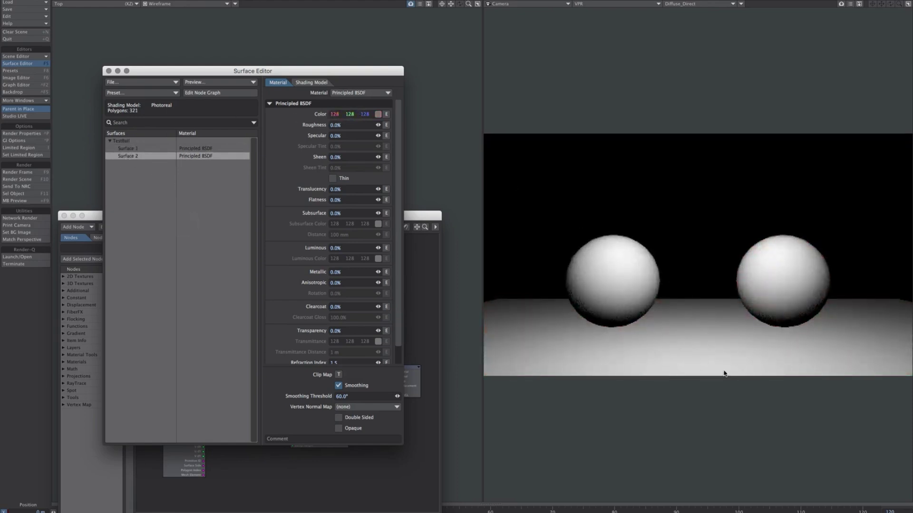
click(127, 151)
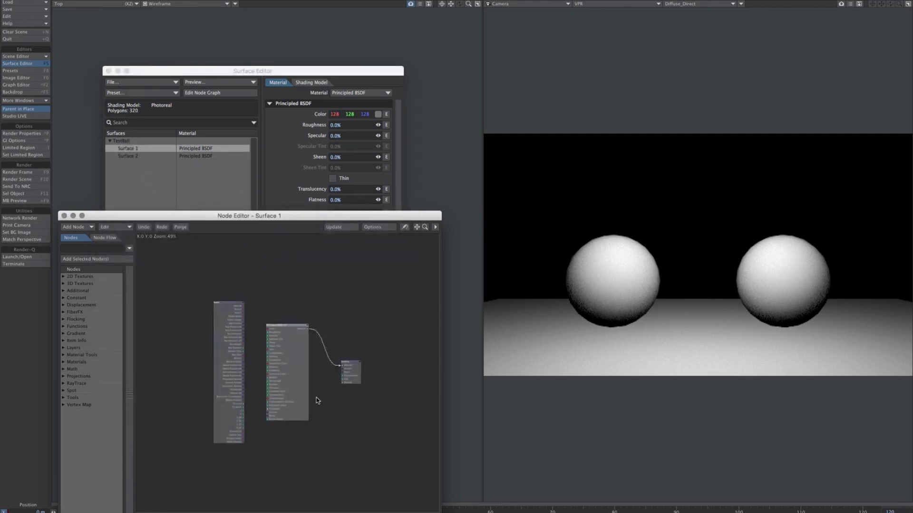
click(63, 216)
Step: Open the node graph of Surface 2 and connect the Gradient node's Color output to the Principled BSDF Color input
double_click(127, 156)
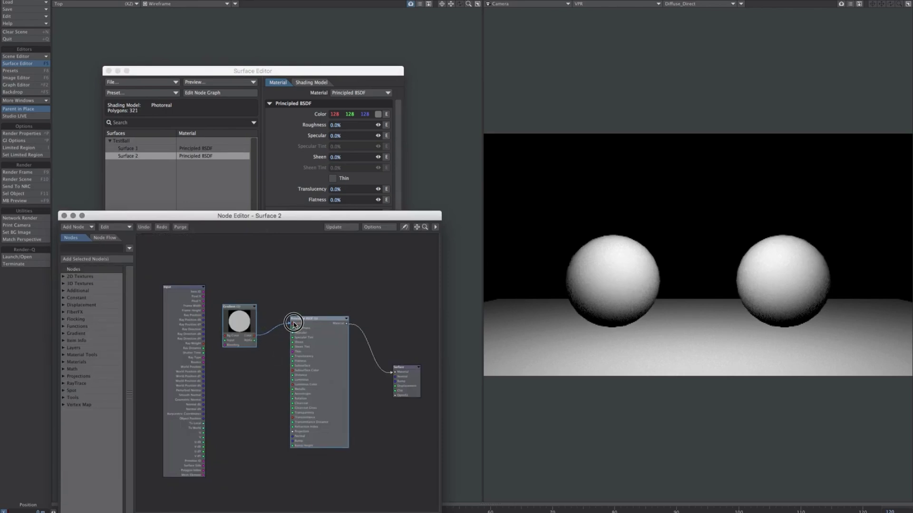
drag(294, 324, 294, 325)
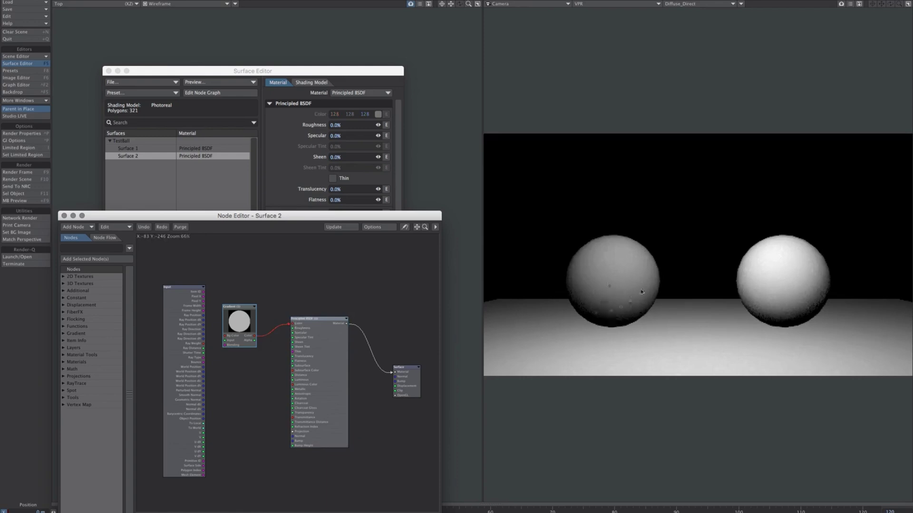
mouse_move(290, 326)
mouse_down()
mouse_move(259, 338)
mouse_move(300, 325)
mouse_up()
Step: Examine the keys and colour settings of Surface 2's Gradient node and its link to the Color input
double_click(241, 328)
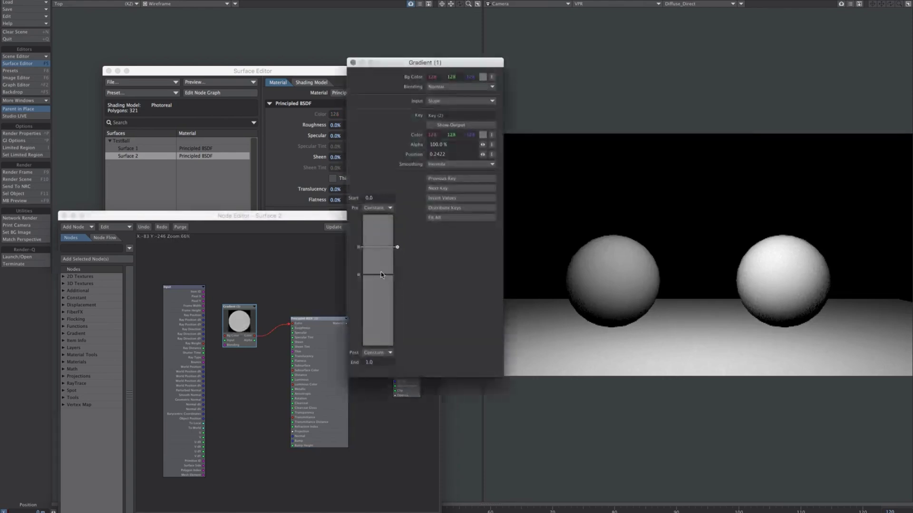
drag(446, 66, 433, 129)
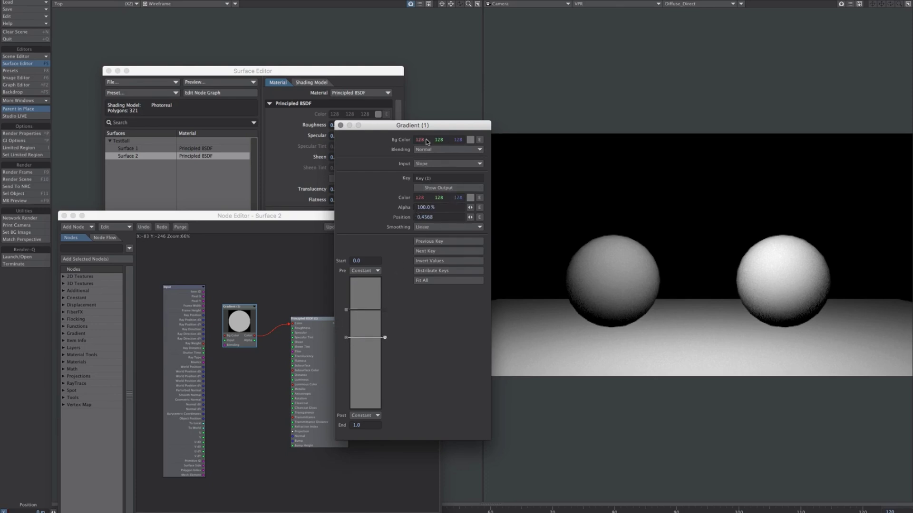
click(341, 125)
mouse_move(291, 326)
mouse_down()
mouse_move(256, 339)
mouse_move(292, 324)
mouse_up()
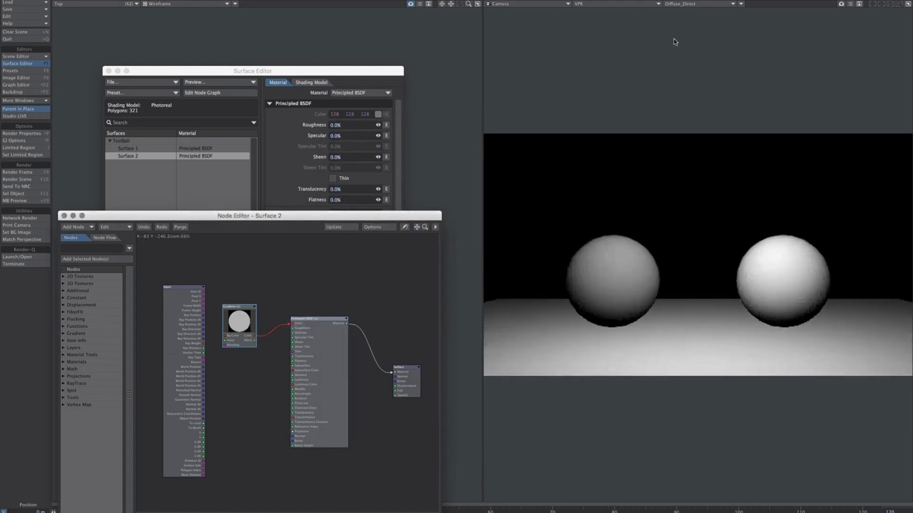
Step: Show the Final_Render buffer in the VPR preview and check the Gradient link on the Color input
click(685, 5)
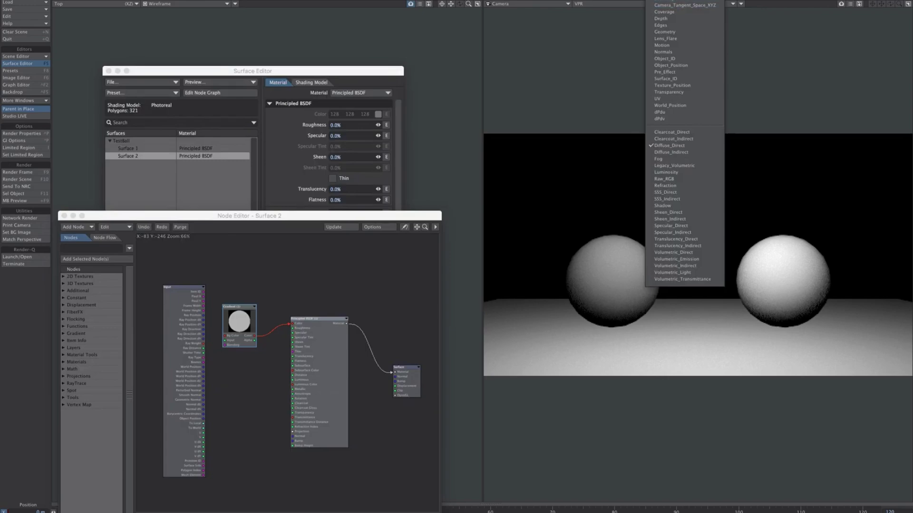
click(668, 2)
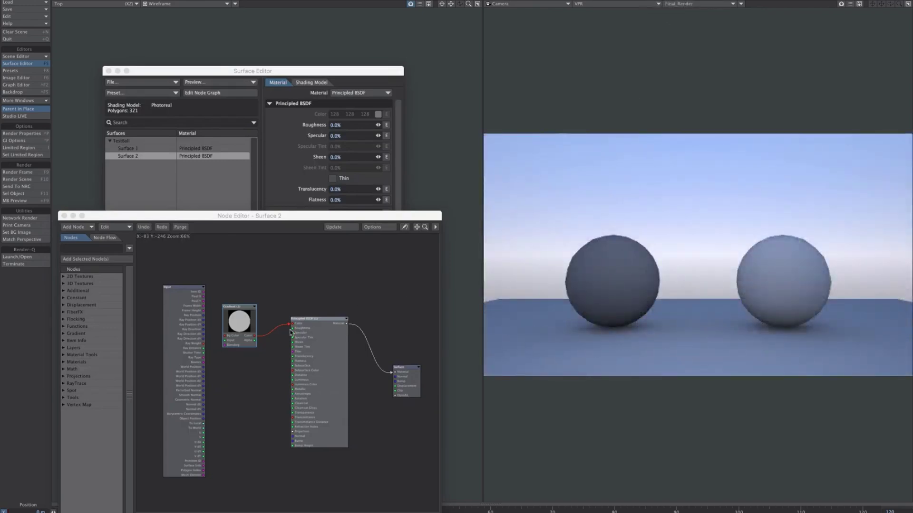
mouse_move(290, 331)
mouse_down()
mouse_move(278, 330)
mouse_move(294, 326)
mouse_up()
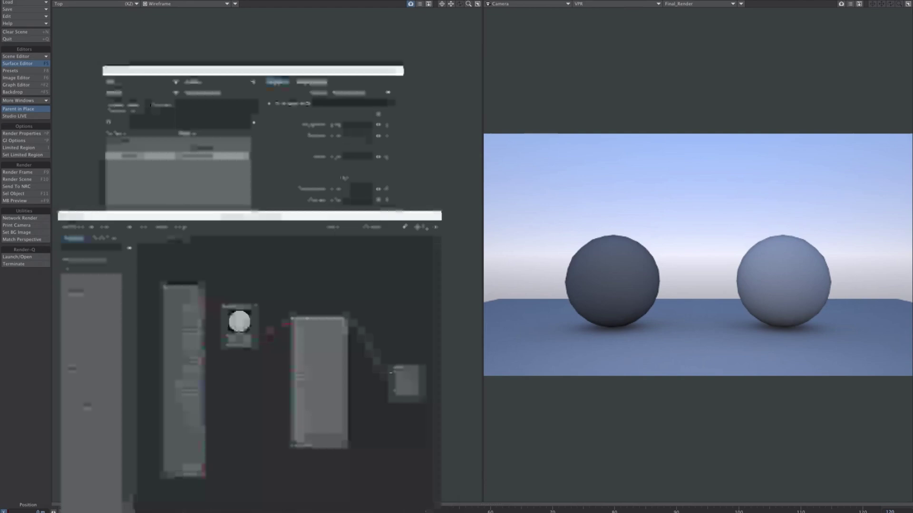
Step: Open the Render Properties, enlarge the window and review the Render and Global Illumination settings
click(30, 142)
click(234, 142)
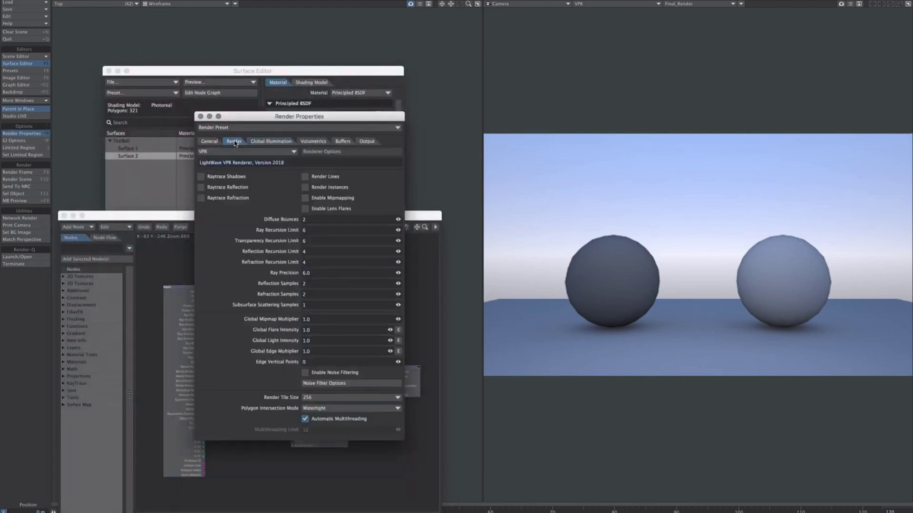
drag(403, 448, 451, 504)
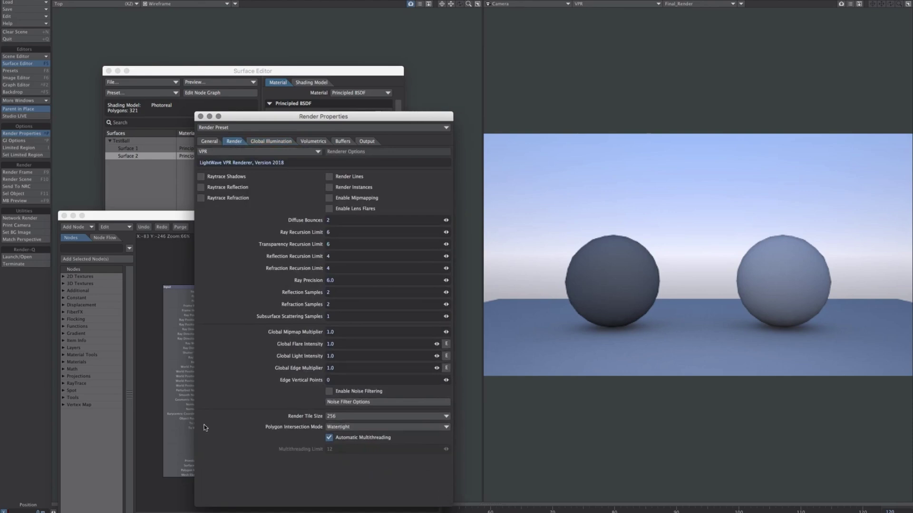
click(268, 142)
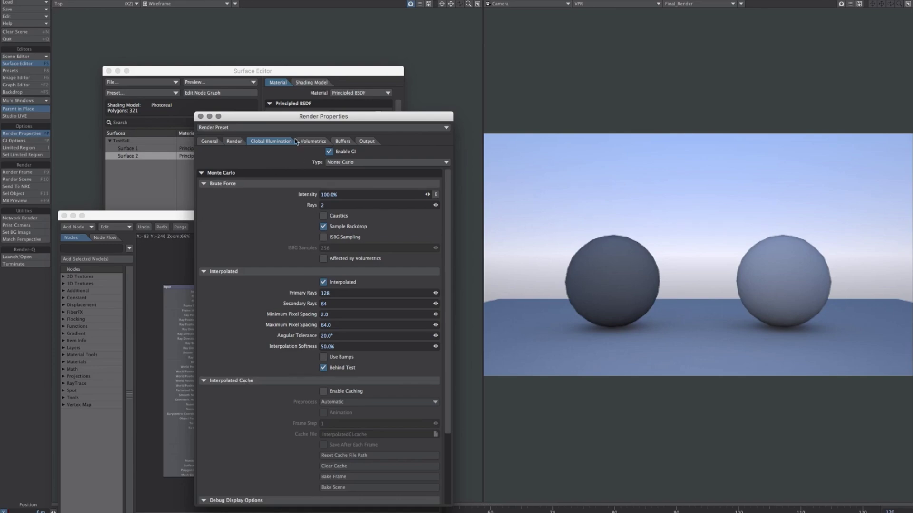
click(209, 141)
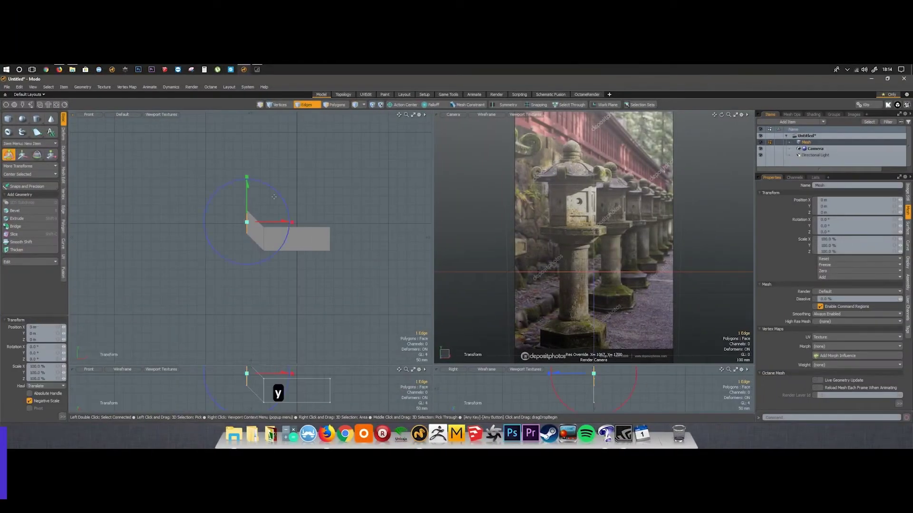
Step: In Modo, build the lantern's curled ornament by repeatedly extending and moving the end edge of the polygon strip
key(space)
key(w)
key(space)
drag(264, 229, 301, 209)
key(w)
key(space)
key(w)
key(space)
key(w)
key(space)
key(space)
key(space)
key(z)
key(space)
key(space)
key(space)
key(space)
key(space)
key(z)
key(z)
key(space)
key(space)
key(space)
key(w)
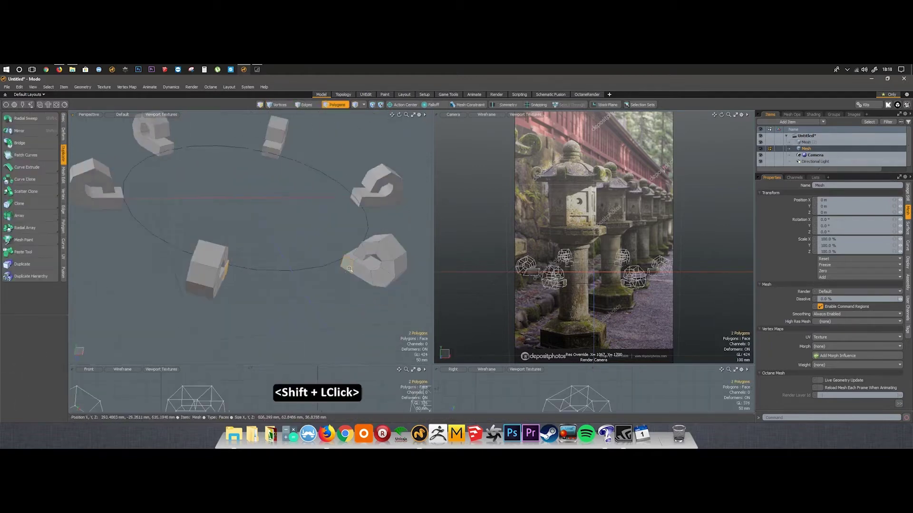
Step: Bridge the facing polygons of two neighbouring curled ornaments and move the bridge's middle edge loop outward
right_click(332, 256)
mouse_move(333, 261)
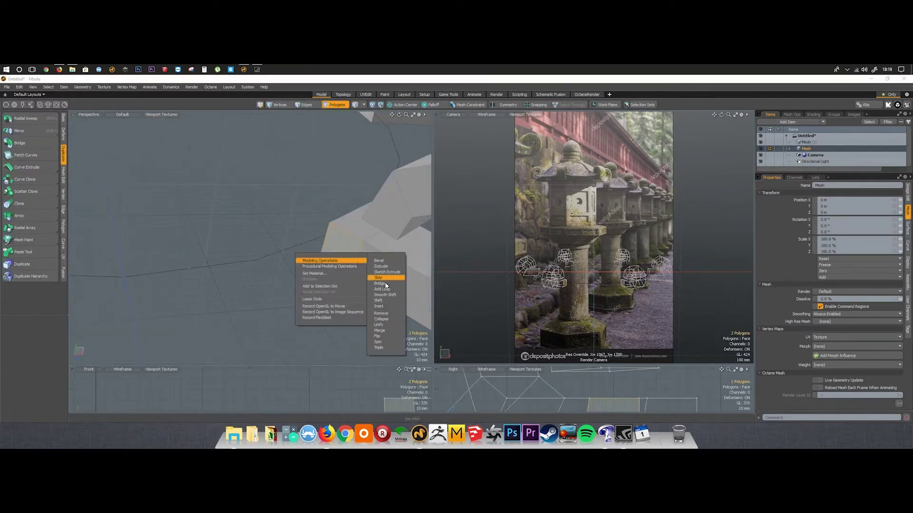
click(385, 277)
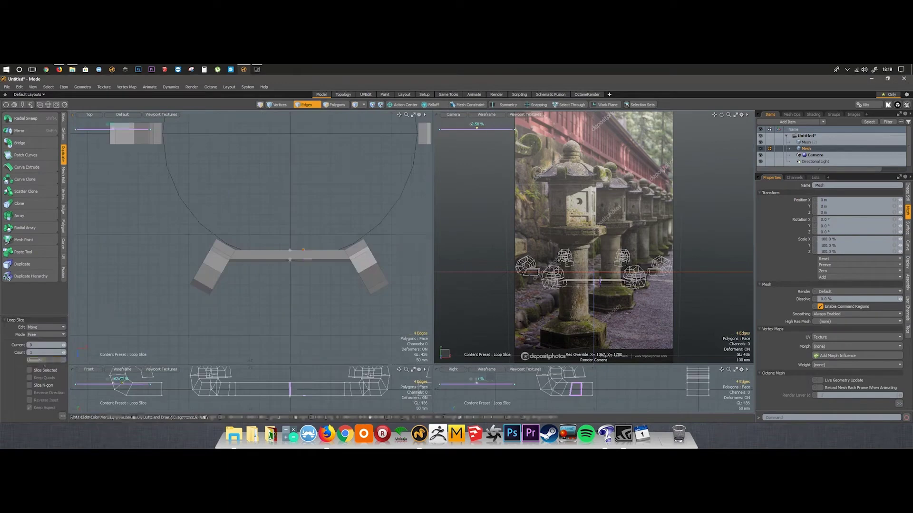
key(w)
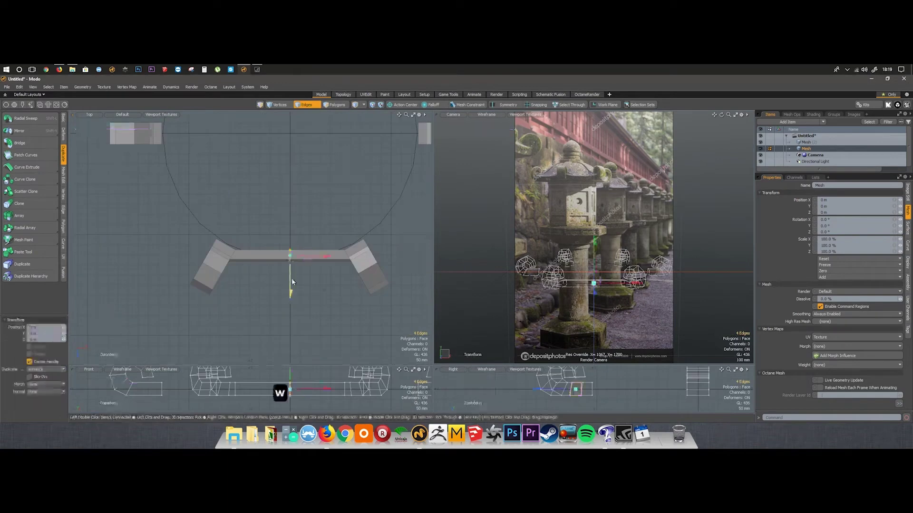
drag(291, 289, 290, 305)
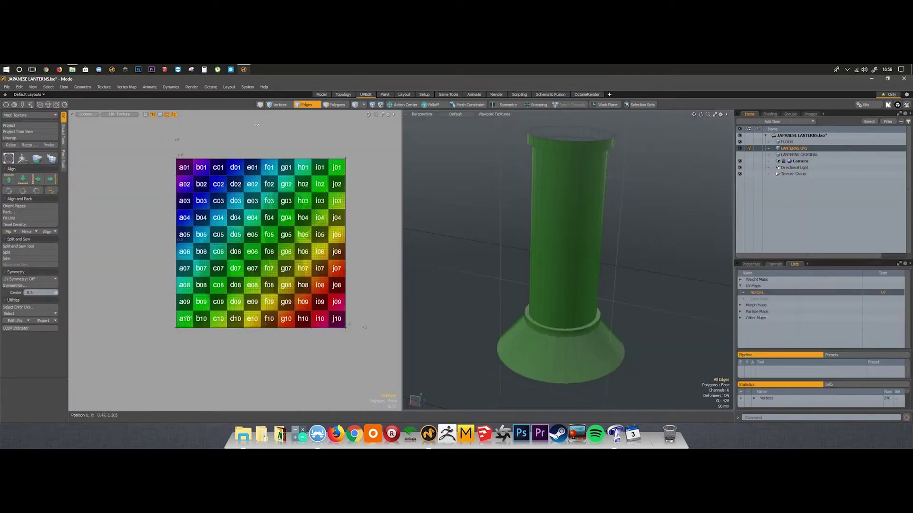
Step: Select the pillar's rim and collar edge loops and its vertical edge line as seams, and unwrap the pillar's UVs
mouse_move(570, 238)
alt+mouse_down()
mouse_move(540, 210)
mouse_move(515, 159)
mouse_move(608, 287)
mouse_move(594, 323)
mouse_move(557, 246)
alt+mouse_up()
shift+double_click(532, 191)
scroll(566, 238, down, 5)
scroll(566, 304, up, 5)
shift+double_click(547, 314)
scroll(561, 299, down, 4)
shift+double_click(564, 246)
shift+double_click(563, 342)
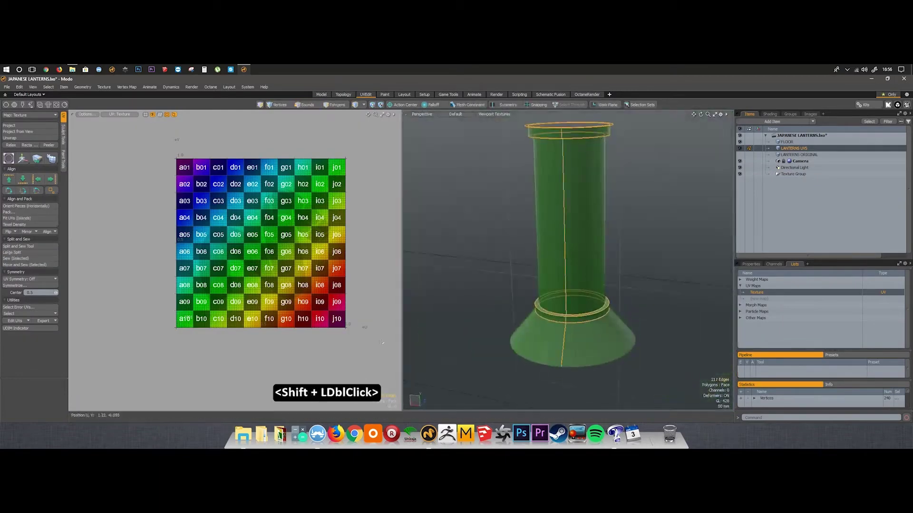
alt+drag(564, 328, 542, 347)
click(10, 137)
click(264, 283)
scroll(264, 283, up, 3)
alt+shift+drag(289, 326, 288, 286)
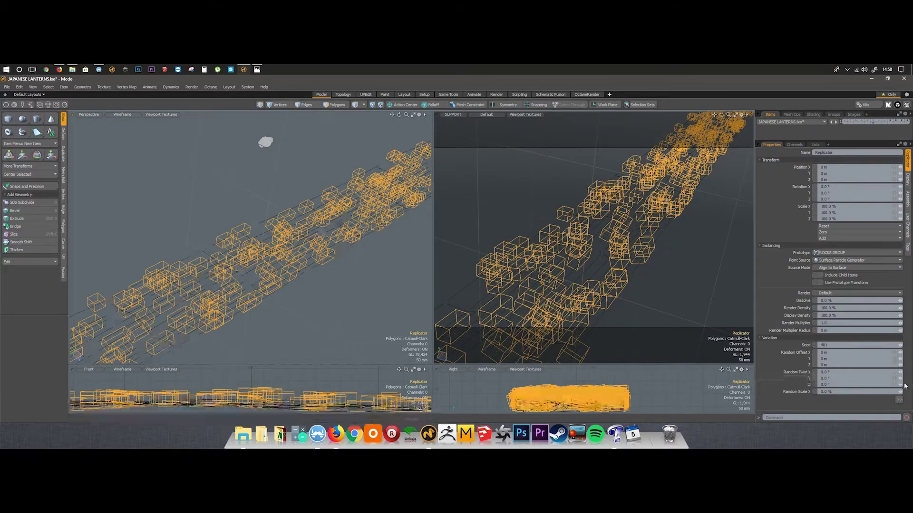
Step: Increase the rock replicator's random Y twist and random scale, and check the scattered rocks in a render preview
drag(900, 379, 912, 379)
alt+drag(266, 247, 309, 315)
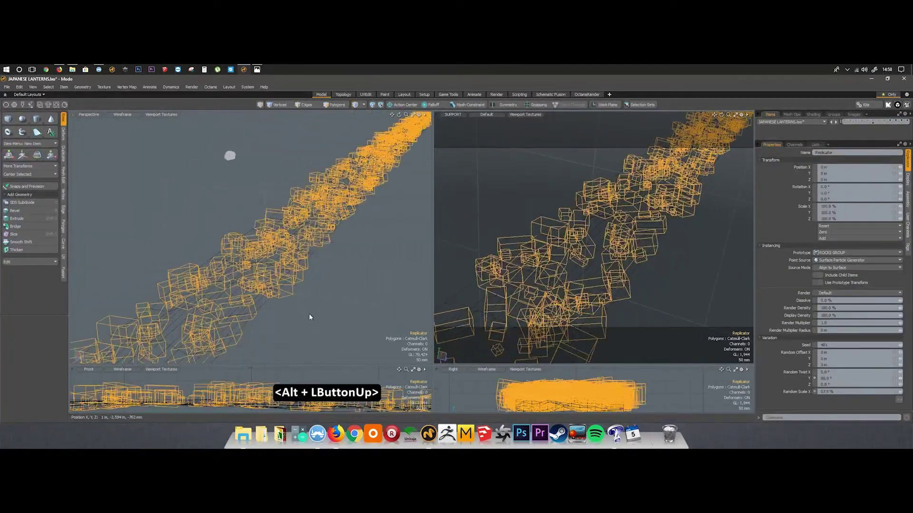
key(F8)
click(253, 260)
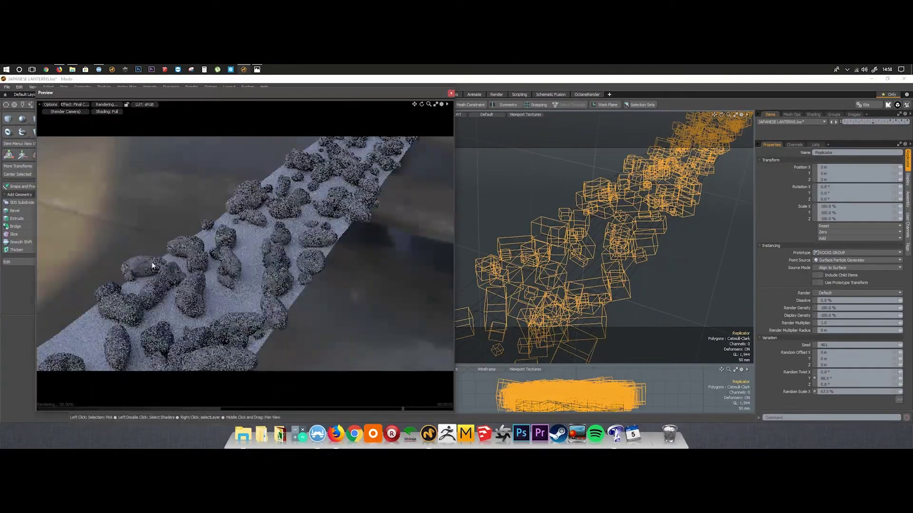
ctrl+alt+drag(358, 195, 282, 178)
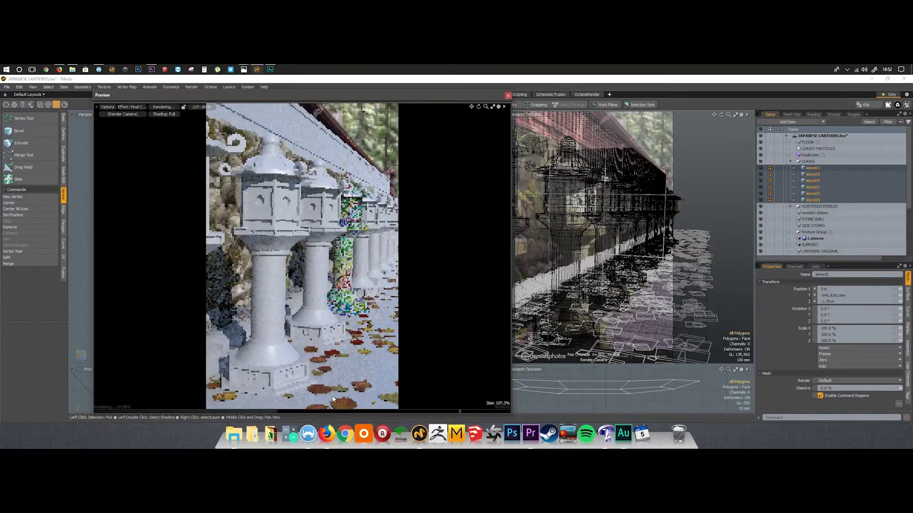
Step: Inspect the lantern columns and the scattered leaves up close in the render preview
scroll(326, 382, up, 3)
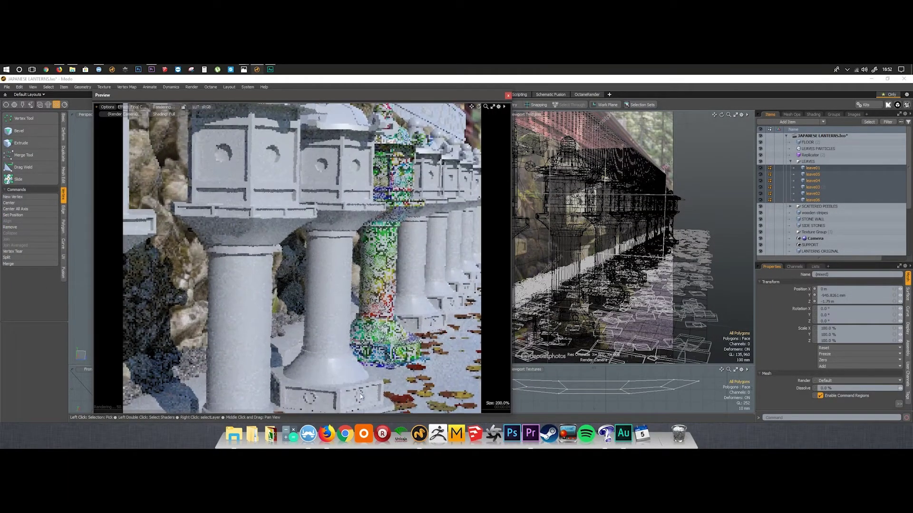
alt+shift+drag(327, 382, 334, 313)
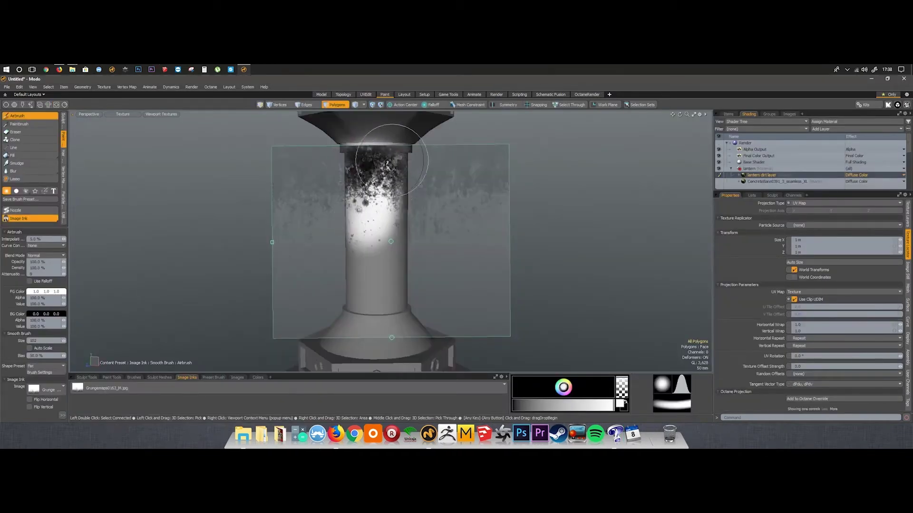
Step: Paint grime onto the lantern pillar's dirt layer using the Airbrush with the grunge map image ink
mouse_move(390, 257)
mouse_down()
mouse_move(371, 290)
mouse_move(323, 295)
mouse_move(395, 242)
mouse_up()
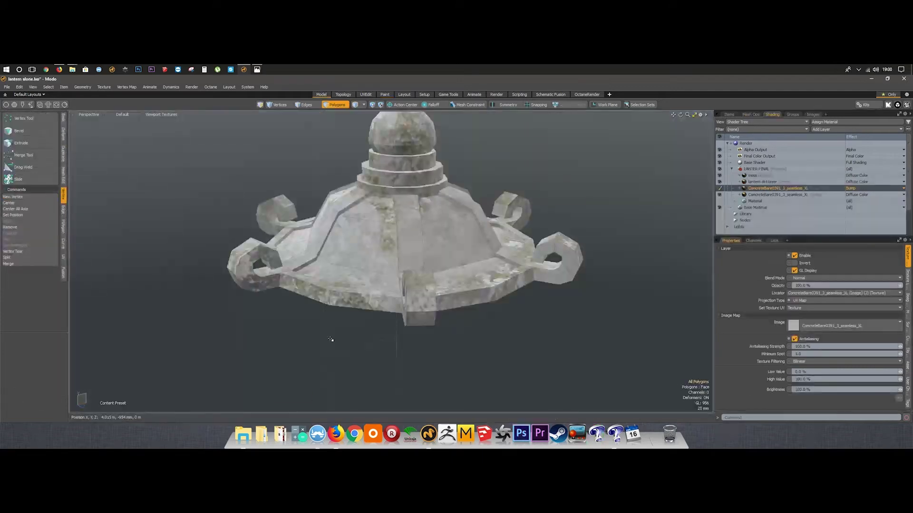
Step: Turn on subdivision smoothing for the lantern roof and inspect its curled corner ornaments up close
key(Tab)
mouse_move(357, 326)
alt+mouse_down()
mouse_move(407, 327)
mouse_move(359, 344)
alt+mouse_up()
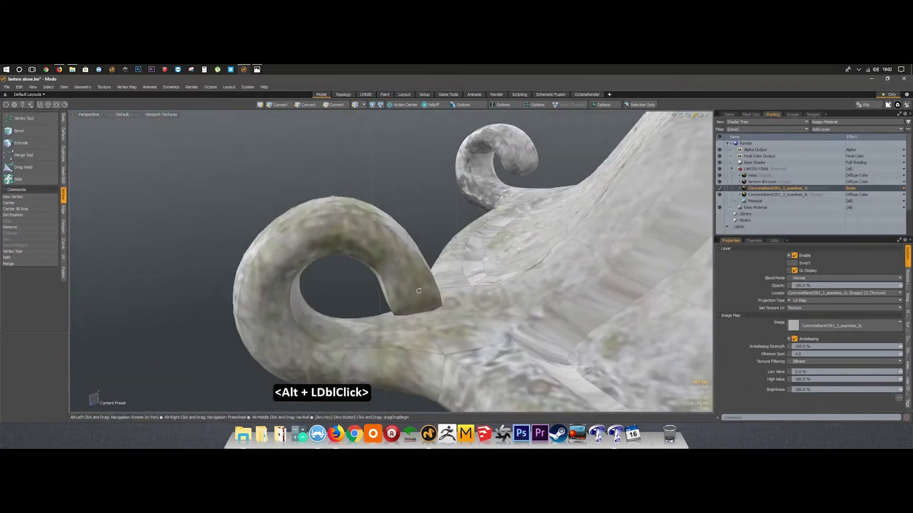
alt+drag(342, 219, 364, 217)
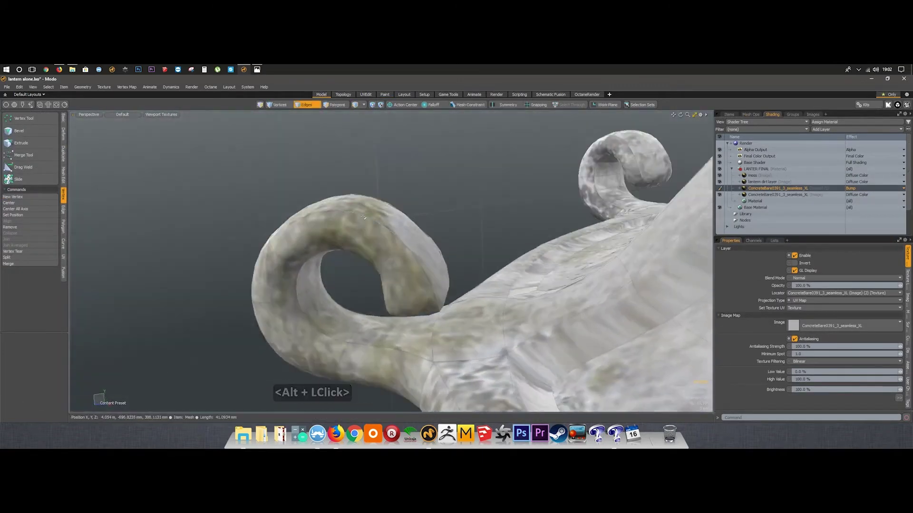
Step: Examine the roof's curled ornament up close and the grime texture on the lantern pillar in the render preview
shift+double_click(354, 254)
mouse_move(354, 253)
alt+shift+mouse_down()
mouse_move(375, 259)
mouse_move(332, 257)
mouse_move(361, 257)
alt+shift+mouse_up()
scroll(359, 266, up, 3)
right_click(333, 172)
mouse_move(382, 178)
click(433, 213)
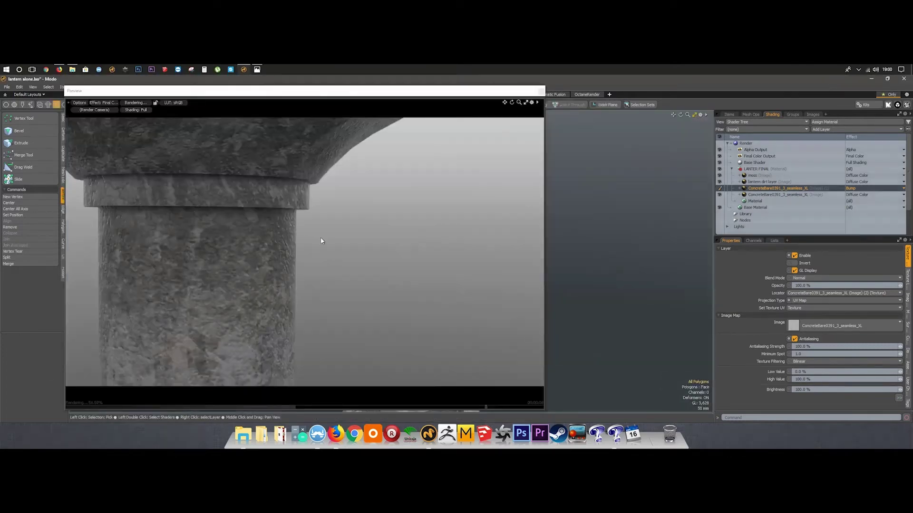
alt+shift+drag(321, 241, 309, 267)
alt+shift+drag(320, 224, 296, 343)
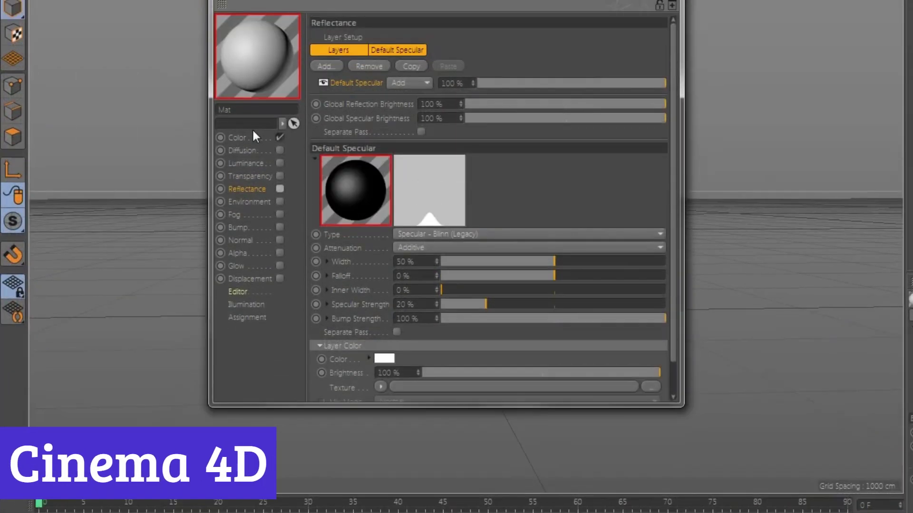
Step: Switch to Cinema 4D and load the building photo edc91b97-4e09-45ac-8701-76546ca8db2c.jpg as the material's Color texture
click(237, 138)
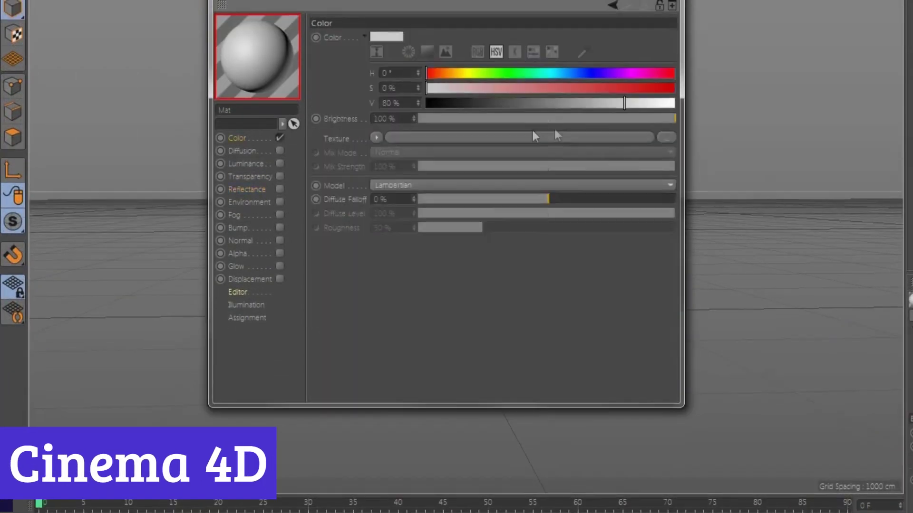
click(655, 137)
click(406, 158)
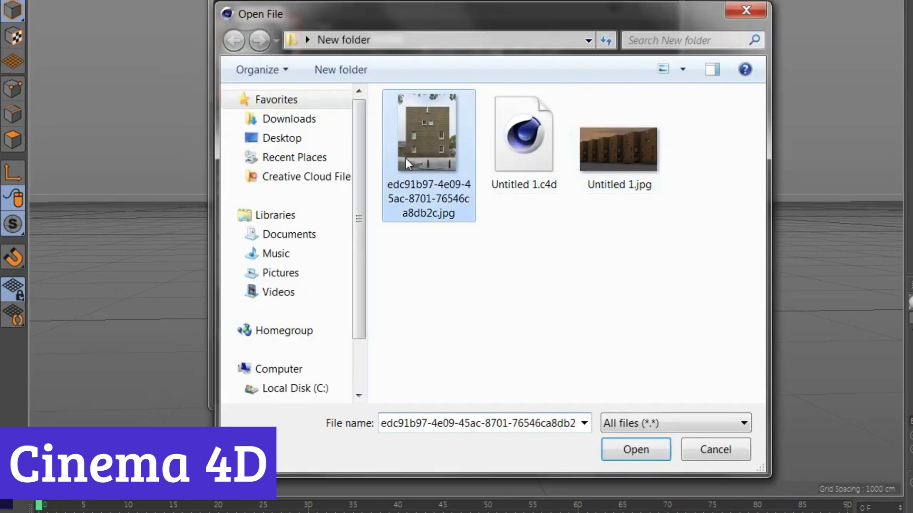
double_click(406, 158)
click(787, 342)
click(530, 96)
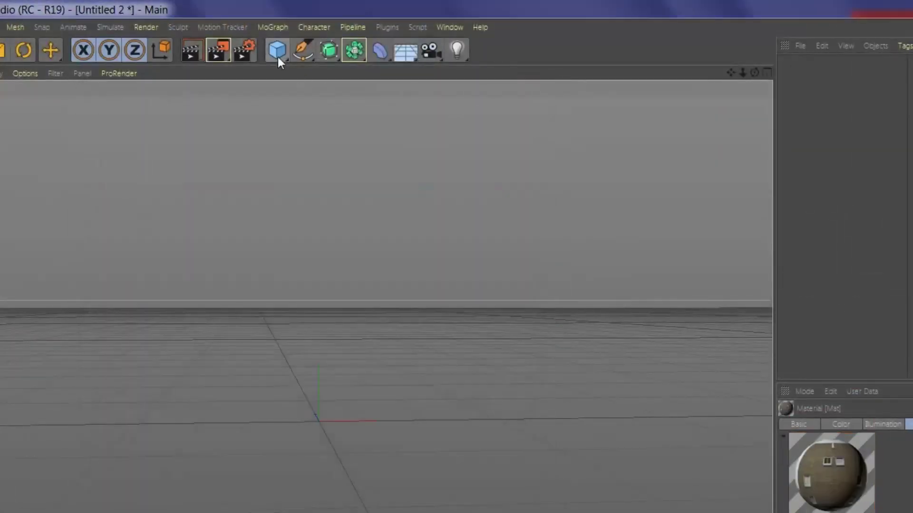
Step: Add a plane primitive and set its orientation to -Z
click(277, 53)
click(413, 117)
click(875, 507)
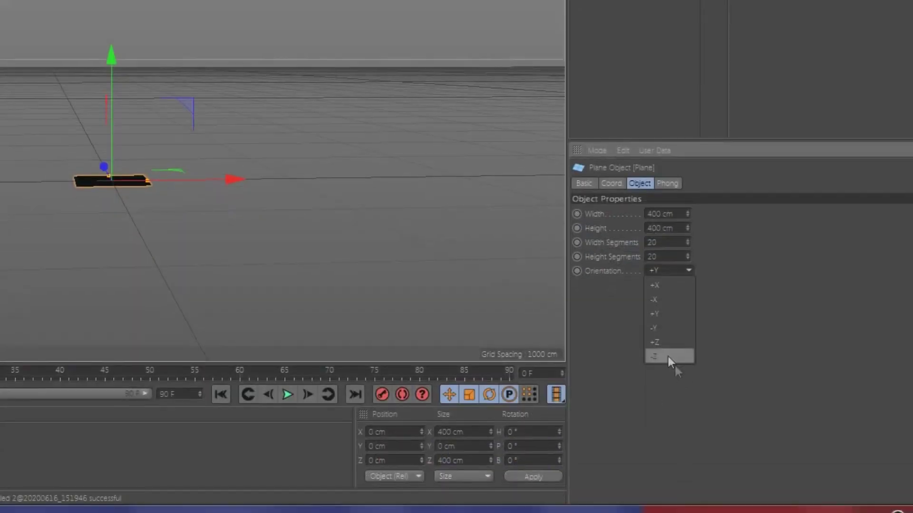
click(669, 356)
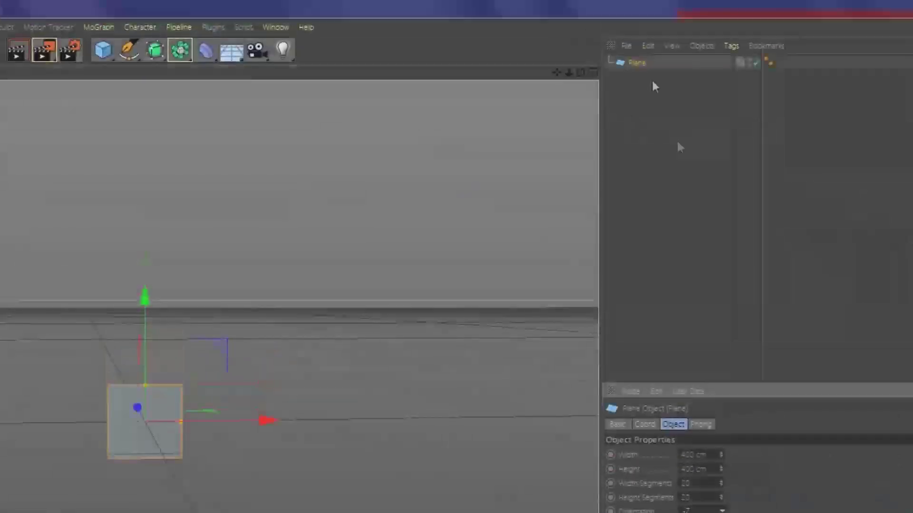
Step: Look up the building photo's dimensions, size the plane to 651 by 864 cm and apply the photo material to it
click(105, 503)
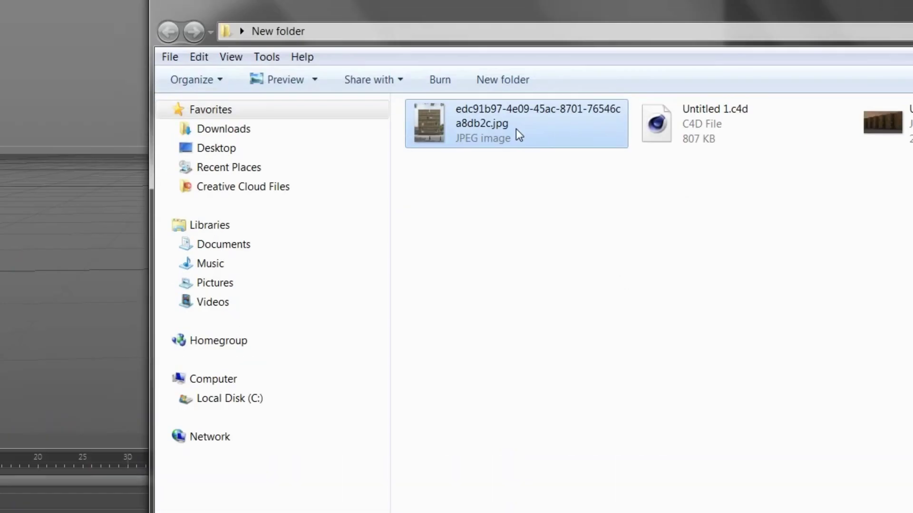
click(516, 129)
drag(668, 10, 671, 0)
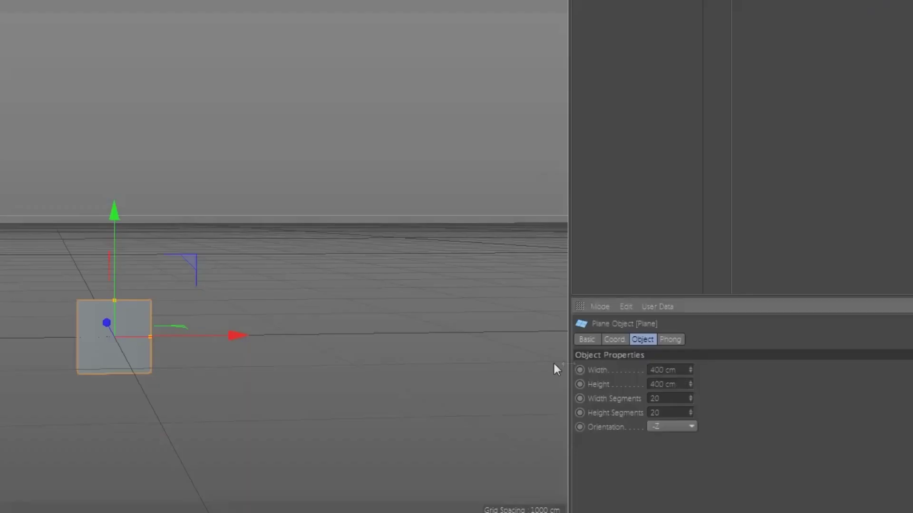
click(674, 369)
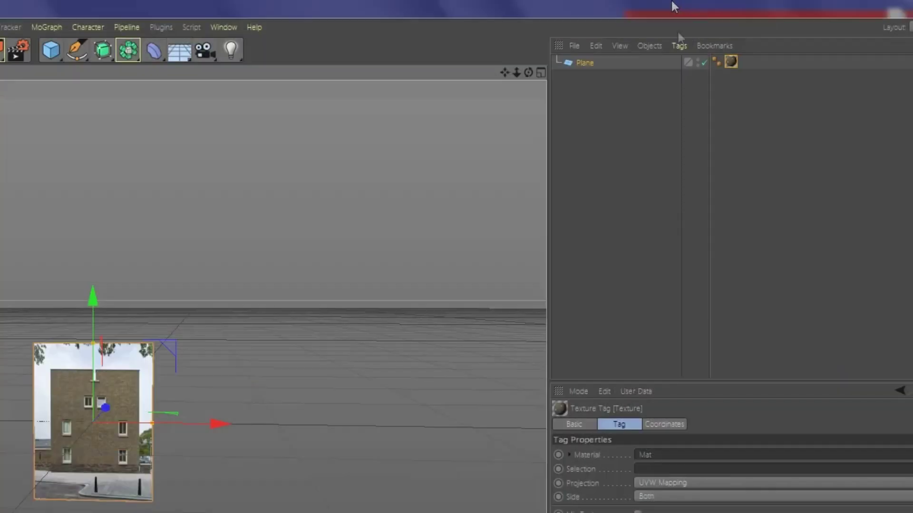
Step: Set the plane's segments to 1 and make the plane editable
click(584, 63)
double_click(646, 485)
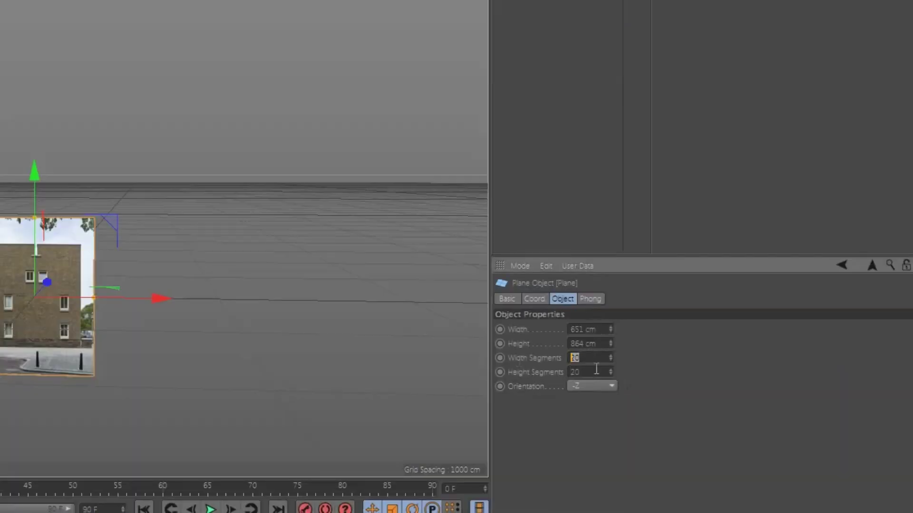
text(1)
key(Return)
scroll(27, 387, up, 4)
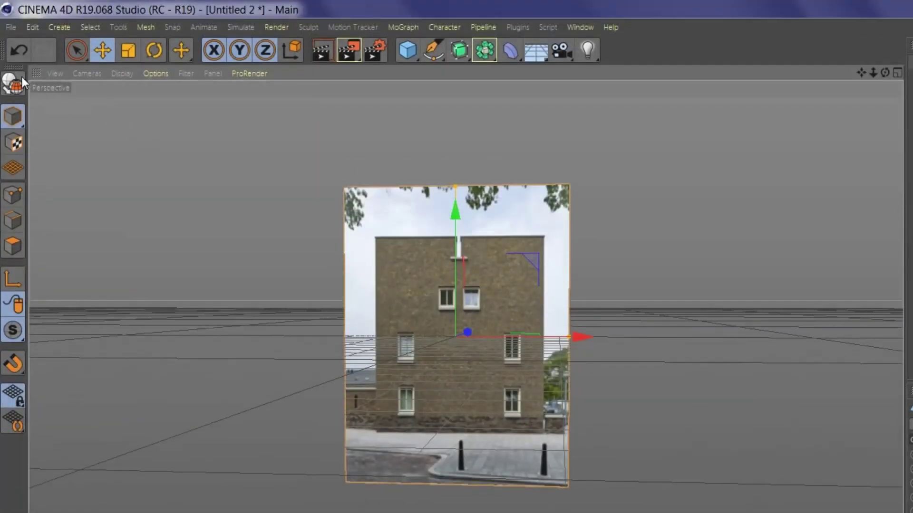
click(145, 27)
mouse_move(179, 81)
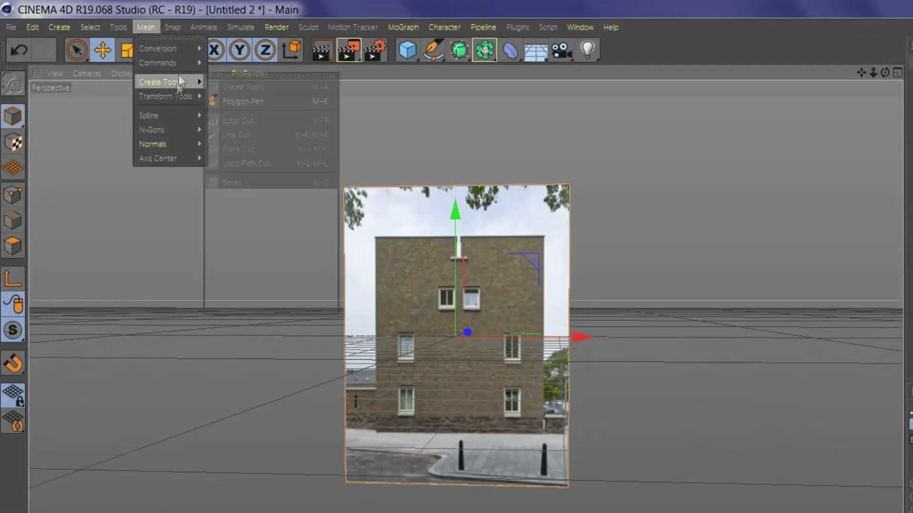
click(412, 329)
alt+drag(367, 384, 375, 379)
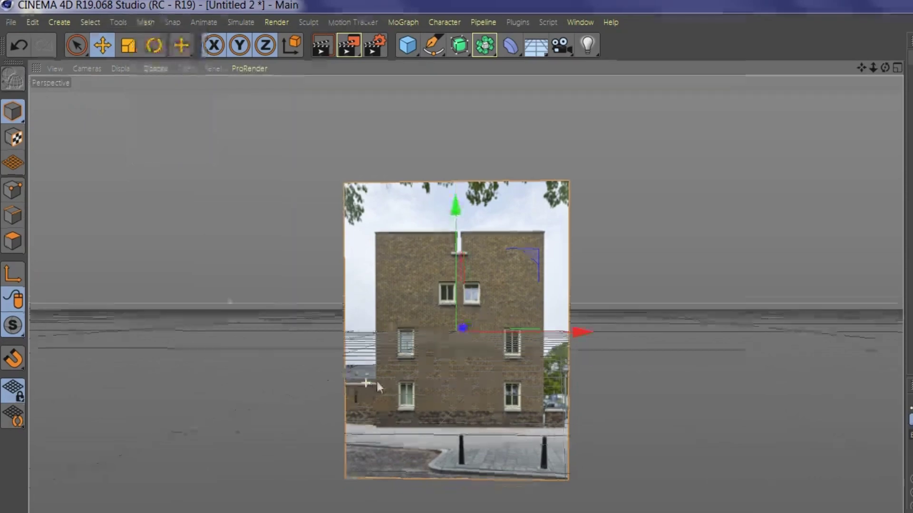
Step: In point mode, trace the building's facade outline on the plane as a closed four-corner loop with the Line Cut tool
click(7, 189)
click(145, 22)
mouse_move(169, 81)
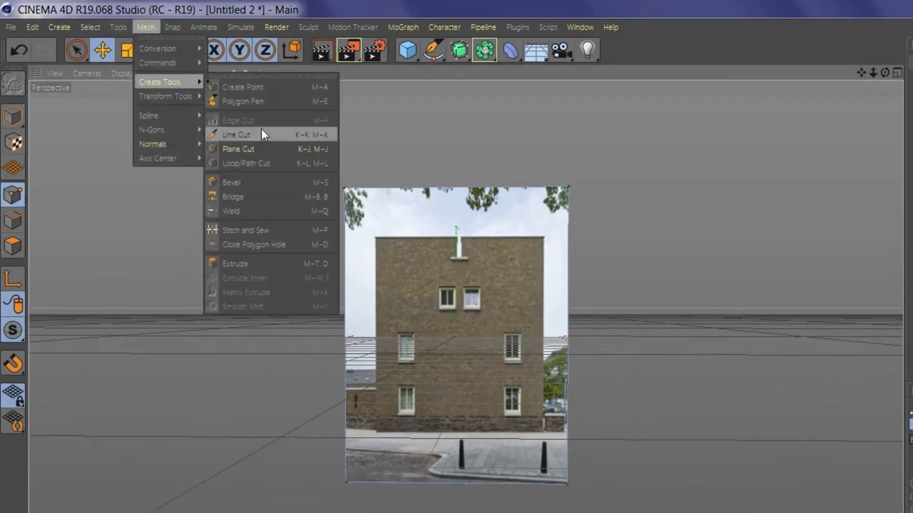
click(257, 130)
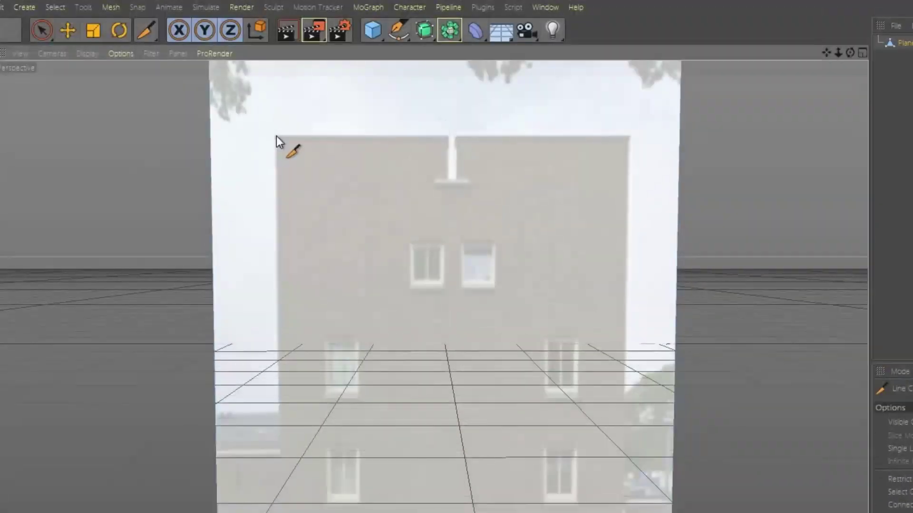
click(275, 136)
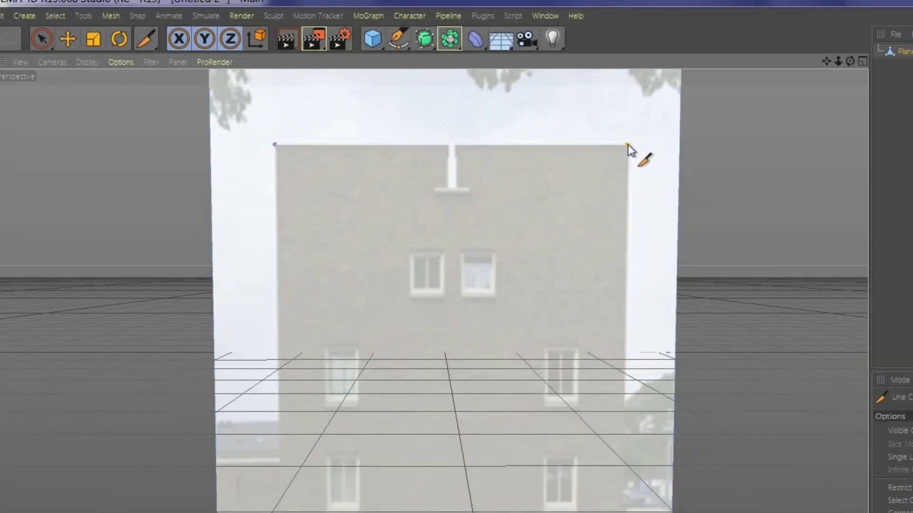
click(628, 137)
click(624, 423)
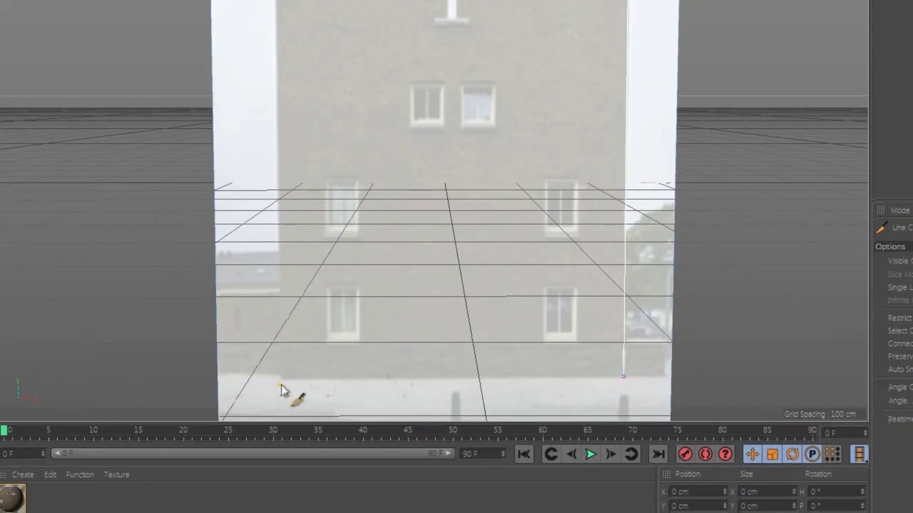
click(281, 381)
click(275, 129)
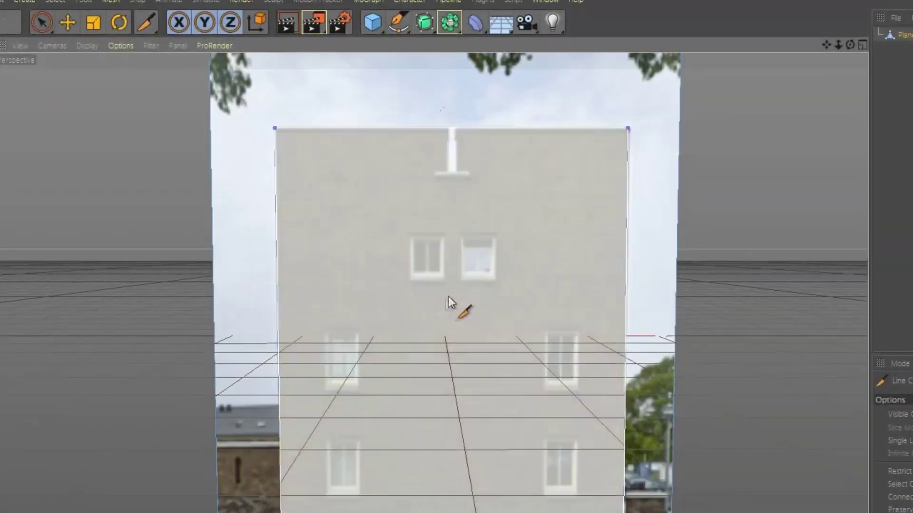
key(e)
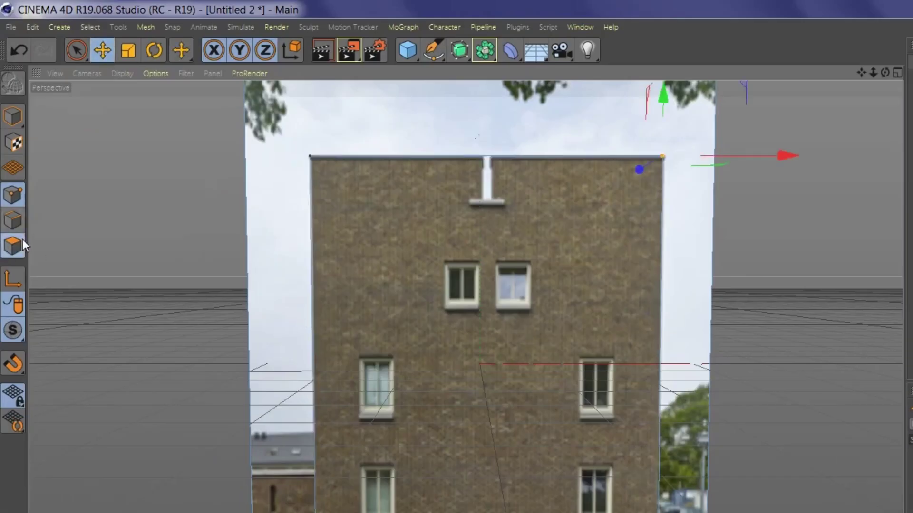
Step: Select the building's facade polygon and extrude it forward from the photo plane
click(23, 240)
click(620, 366)
alt+drag(619, 366, 372, 377)
alt+drag(483, 408, 352, 382)
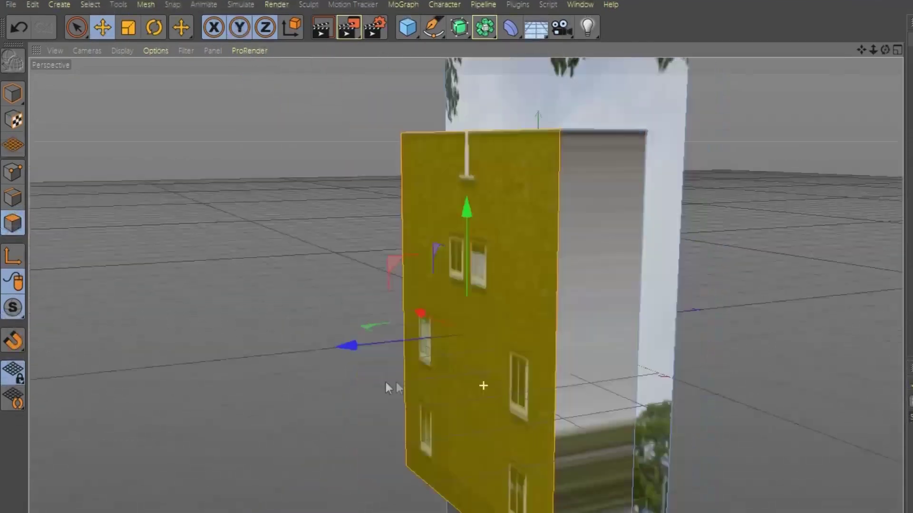
alt+drag(519, 351, 642, 335)
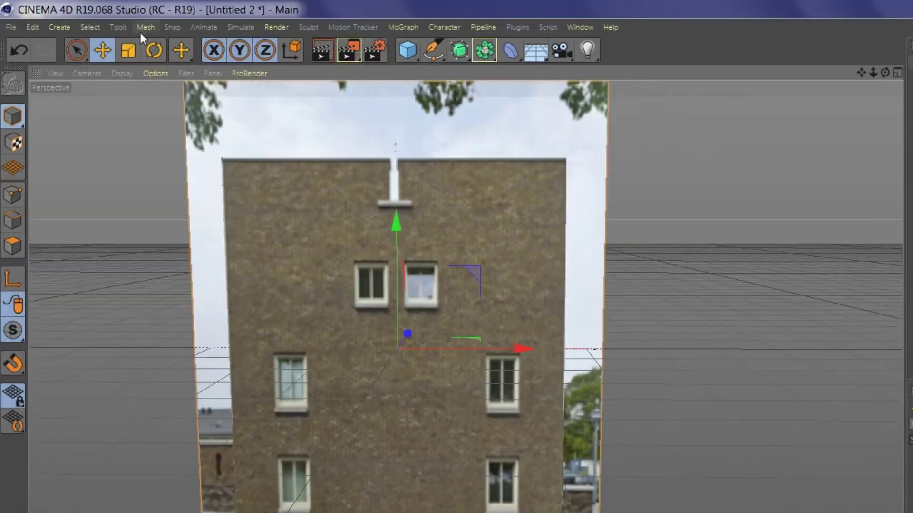
Step: Start Line Cut for the upper windows and change the material's Texture Preview Size
mouse_move(181, 27)
mouse_down()
mouse_move(230, 82)
mouse_move(223, 75)
mouse_up()
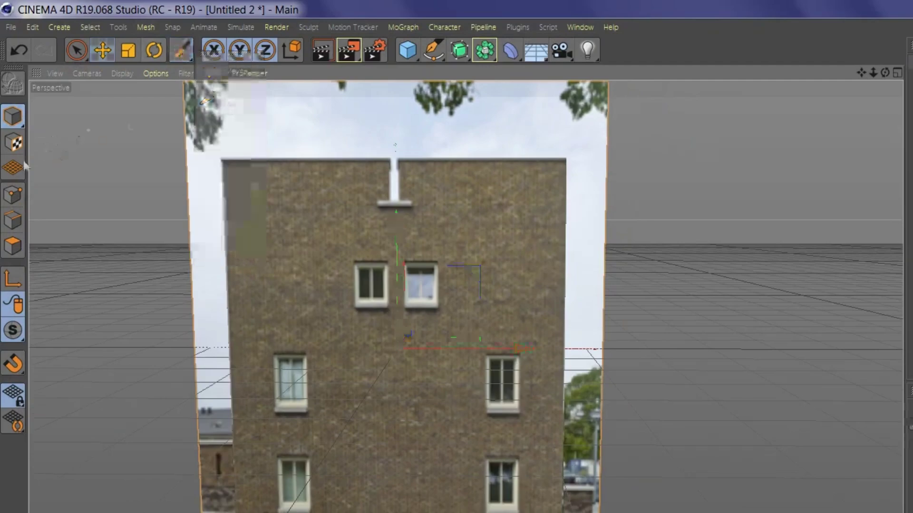
scroll(278, 306, up, 6)
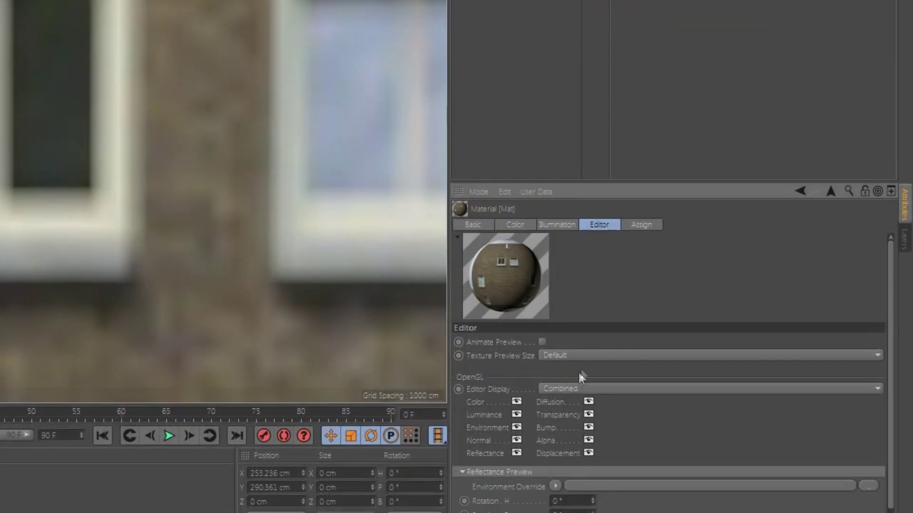
click(594, 438)
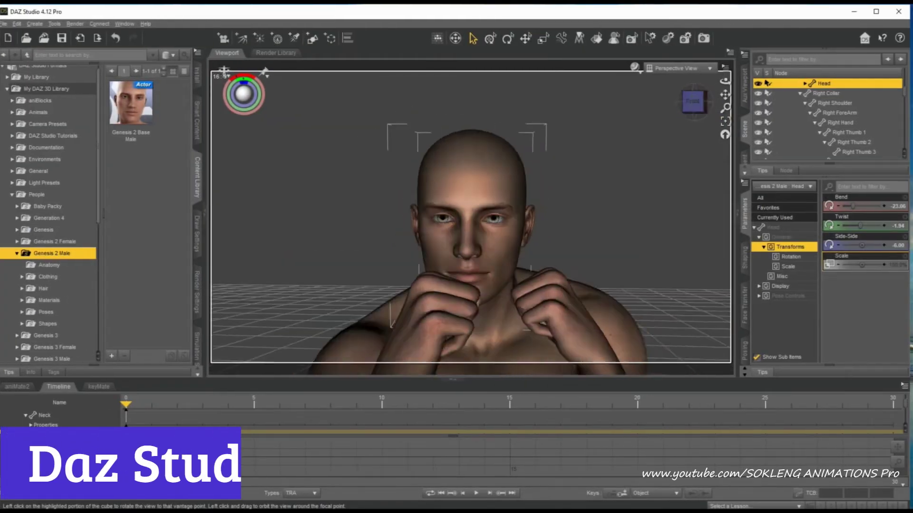
Step: Switch to Daz Studio and set the Genesis 2 Male figure's Bodybuilder shape to 0.36
scroll(566, 185, down, 5)
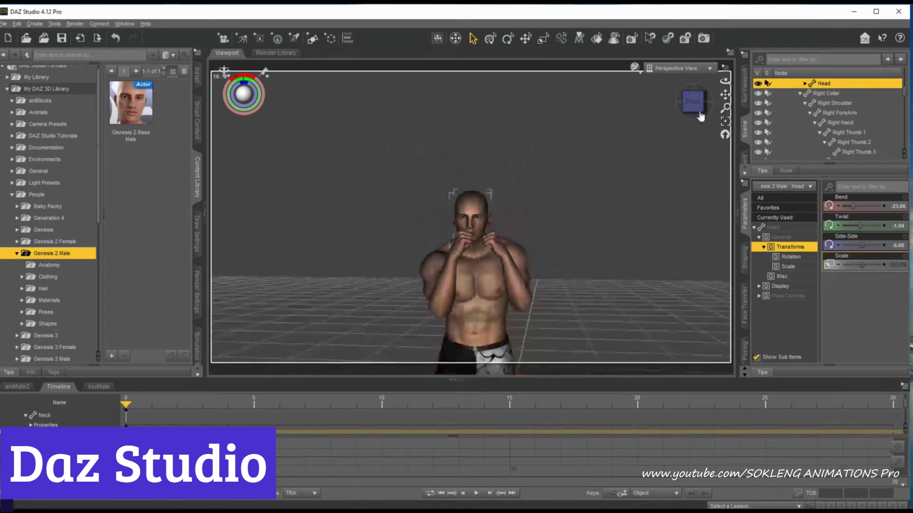
drag(699, 112, 652, 114)
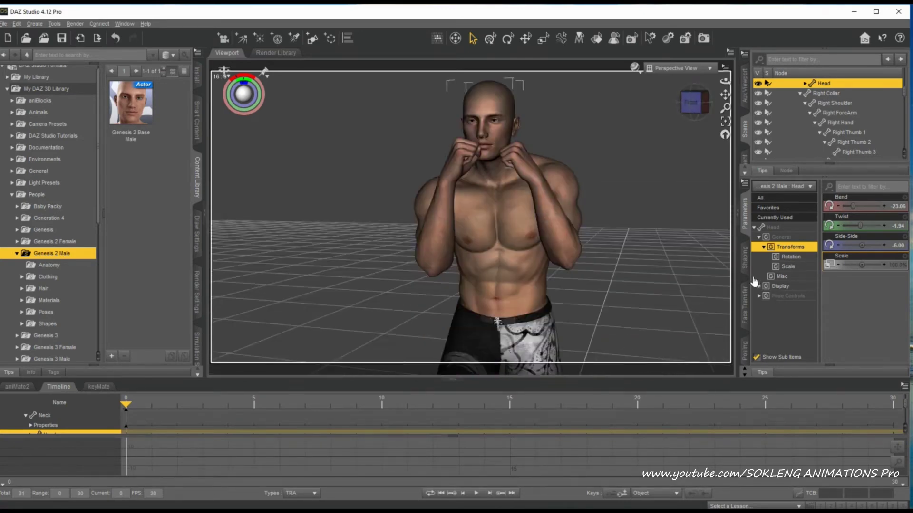
click(743, 261)
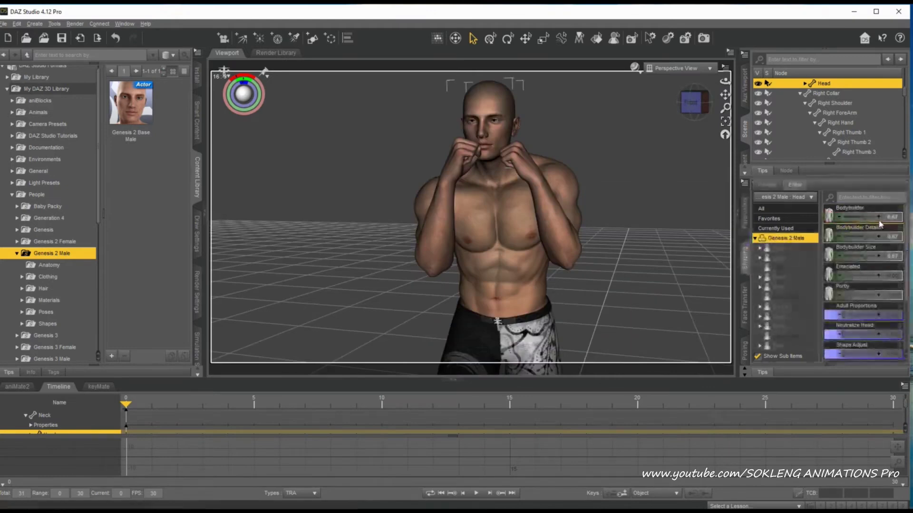
drag(864, 215, 844, 222)
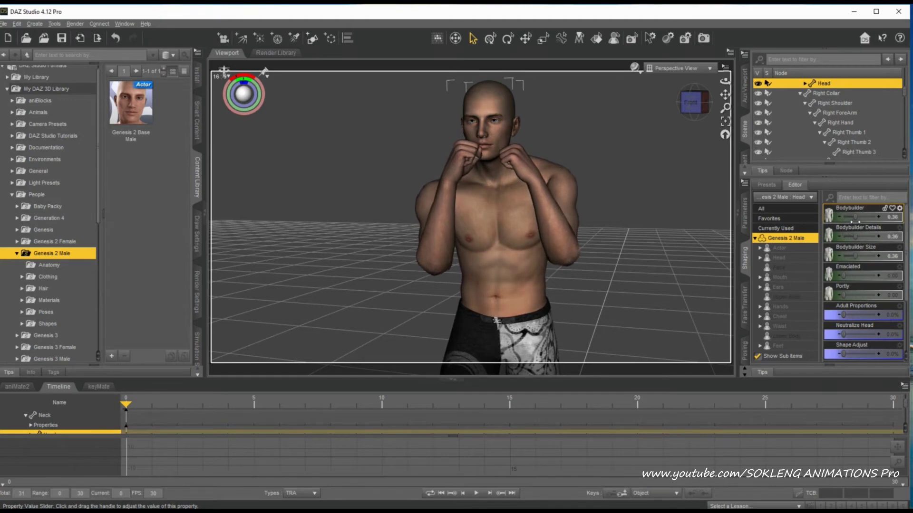
Step: Try the figure's Bodybuilder shape at 1.00 and view the muscles from an angle
mouse_move(700, 112)
mouse_down()
mouse_move(786, 112)
mouse_move(659, 119)
mouse_move(754, 108)
mouse_move(692, 110)
mouse_up()
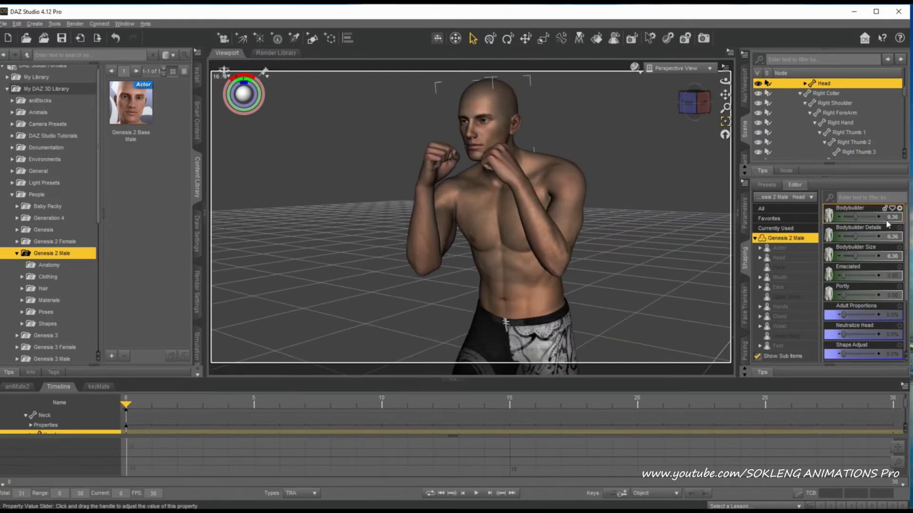
drag(856, 217, 878, 216)
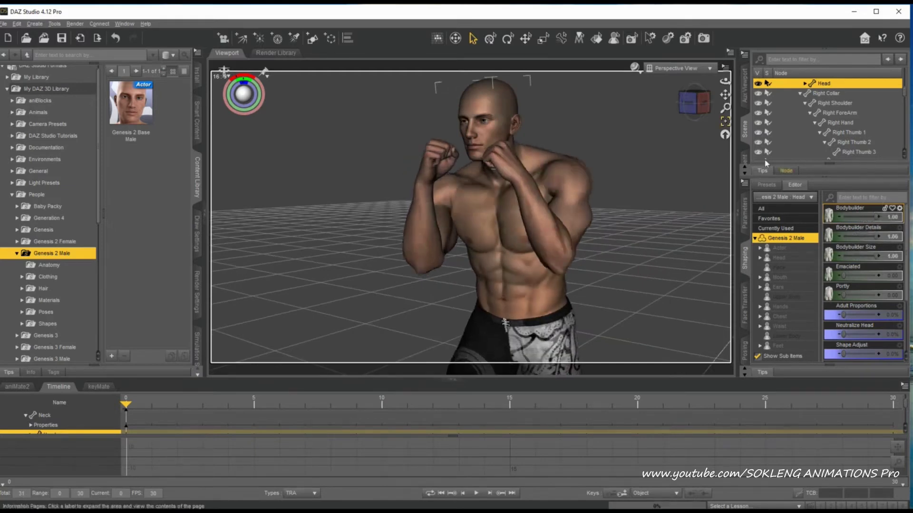
click(697, 104)
mouse_move(697, 104)
mouse_down()
mouse_move(717, 95)
mouse_move(680, 114)
mouse_move(627, 112)
mouse_move(695, 104)
mouse_move(685, 108)
mouse_up()
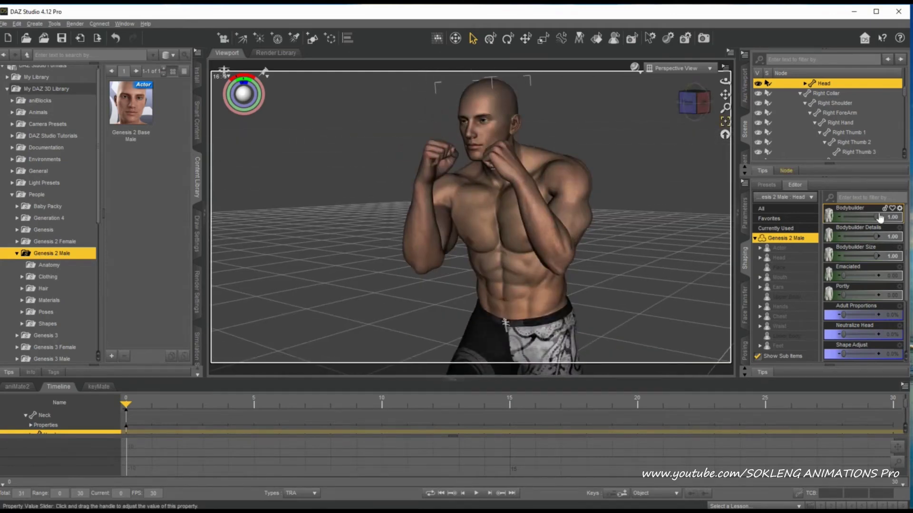
Step: Set the figure's Bodybuilder shape to 0.44 and bring up the aniMate2 timeline for Genesis 2 Male
drag(880, 217, 853, 219)
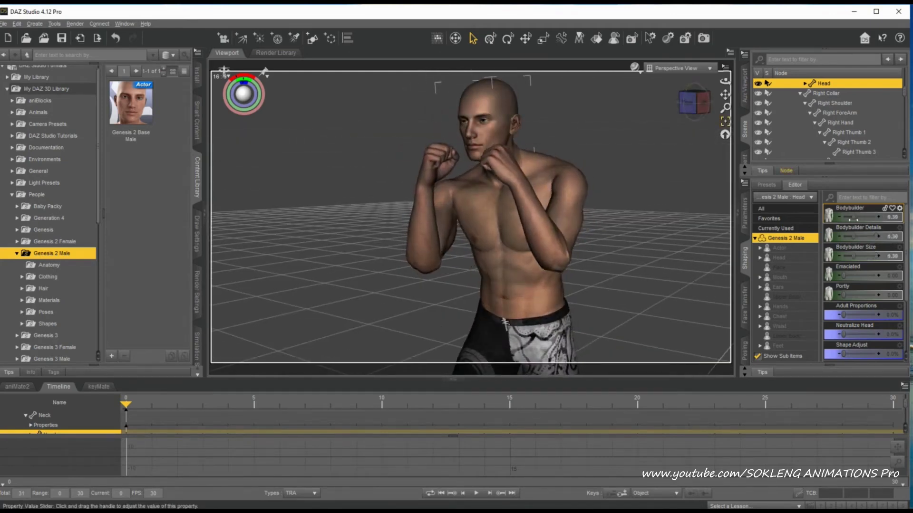
mouse_move(700, 110)
mouse_down()
mouse_move(720, 109)
mouse_move(699, 108)
mouse_up()
click(693, 102)
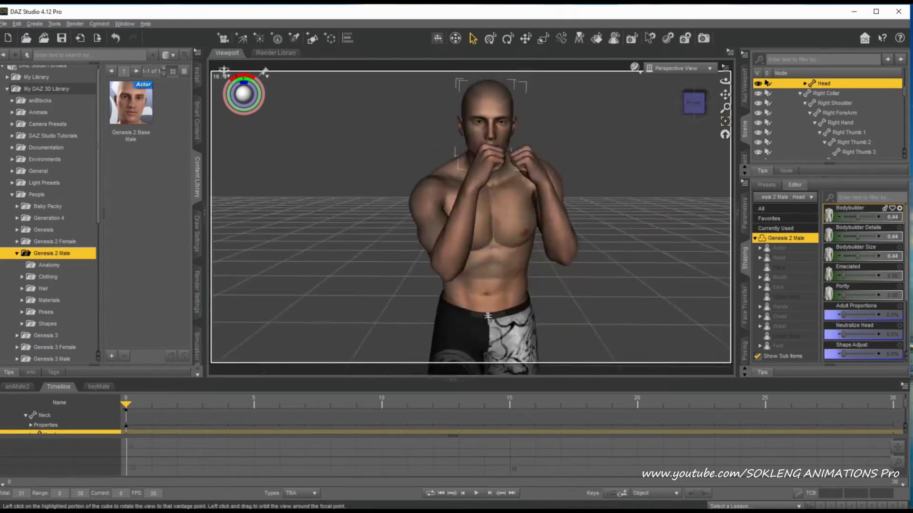
click(22, 388)
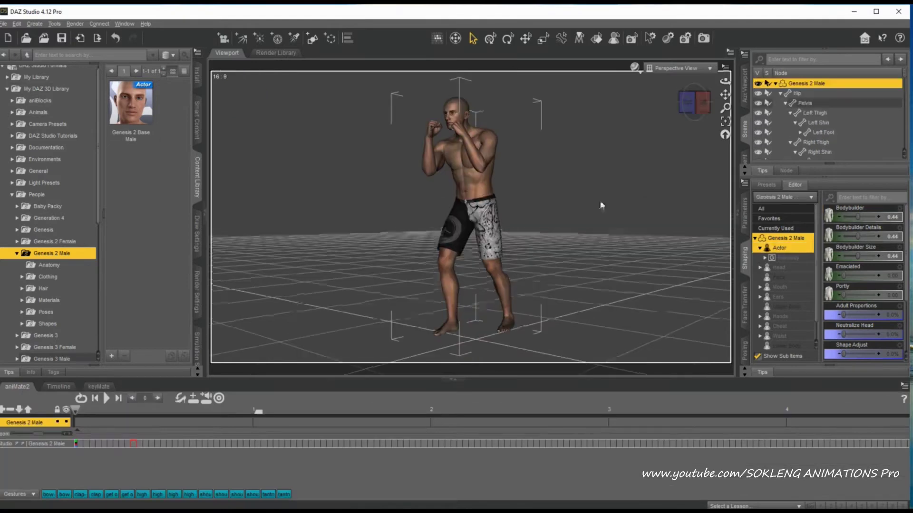
Step: Save the scene as a DSON user file named Boxing 001 in the Daz Stady folder
click(4, 24)
mouse_move(26, 92)
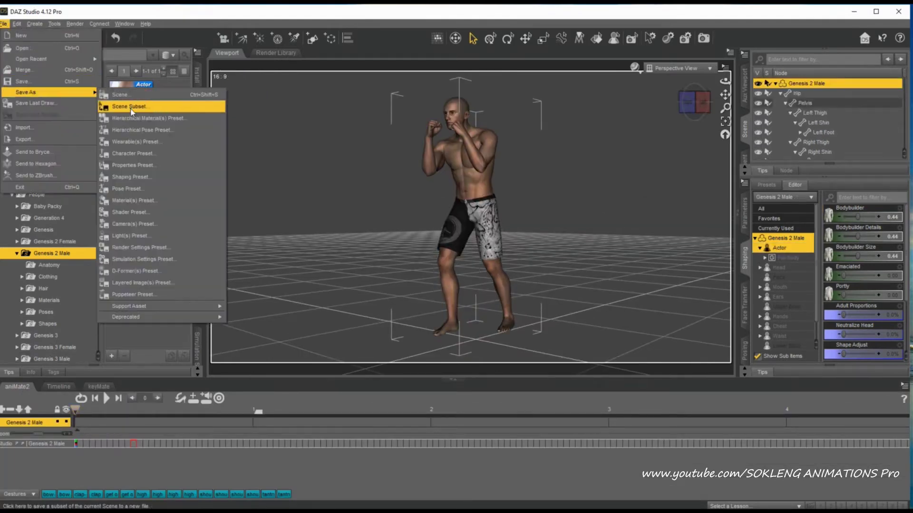
click(120, 94)
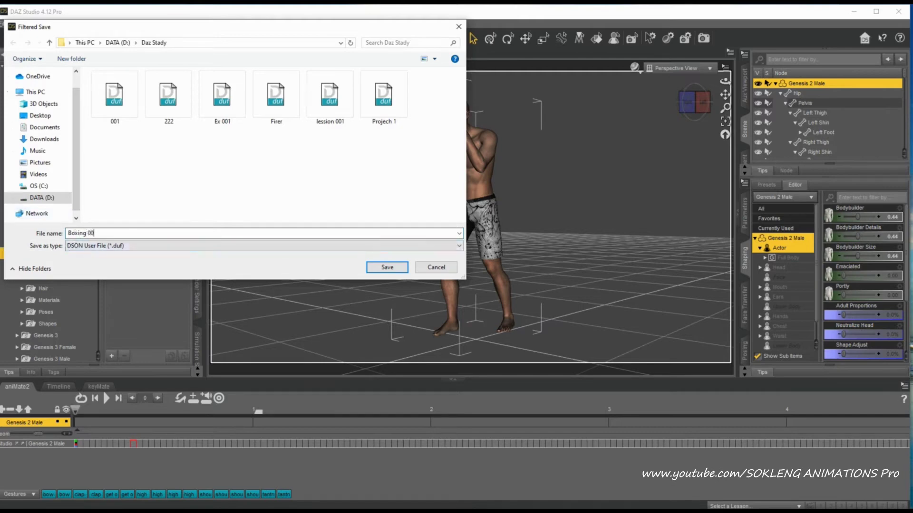
click(387, 267)
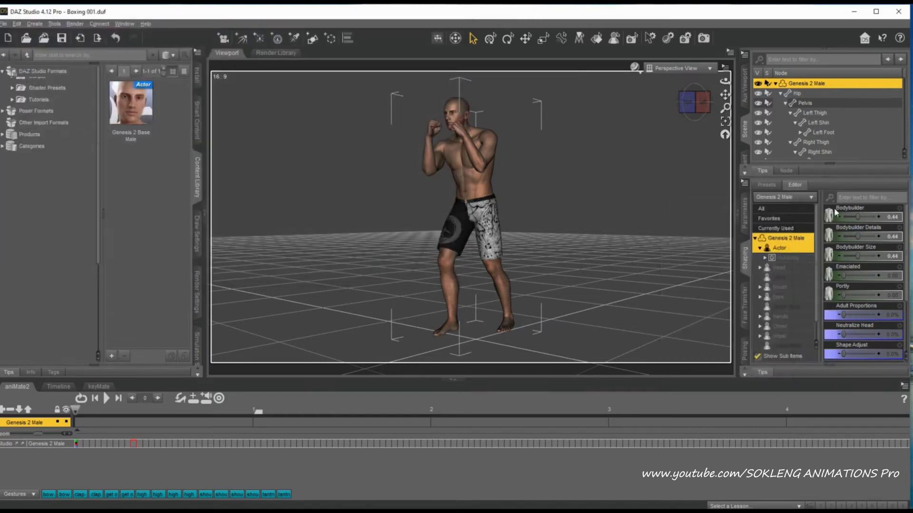
Step: Export the Genesis 2 Male figure as an Autodesk FBX file named Boxing 001 in the Boxing project folder
click(4, 24)
mouse_move(40, 91)
click(26, 140)
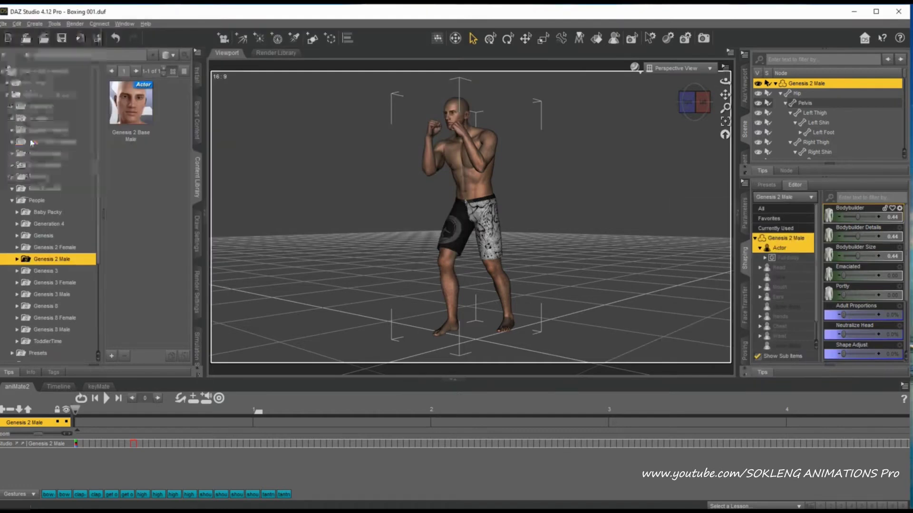
click(122, 247)
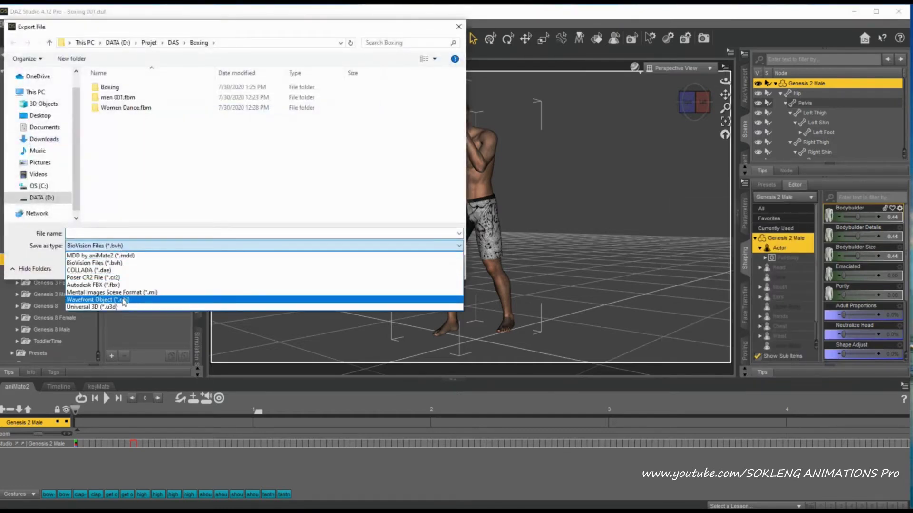
click(118, 285)
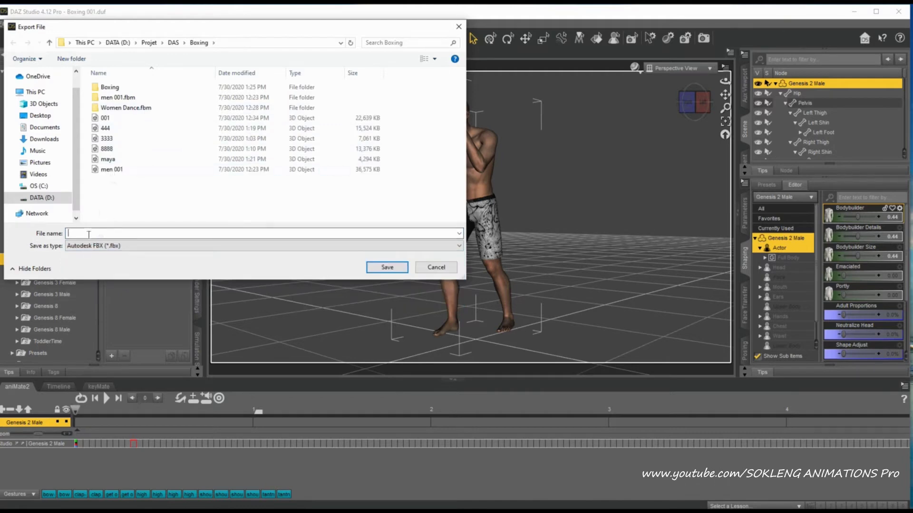
text(Box)
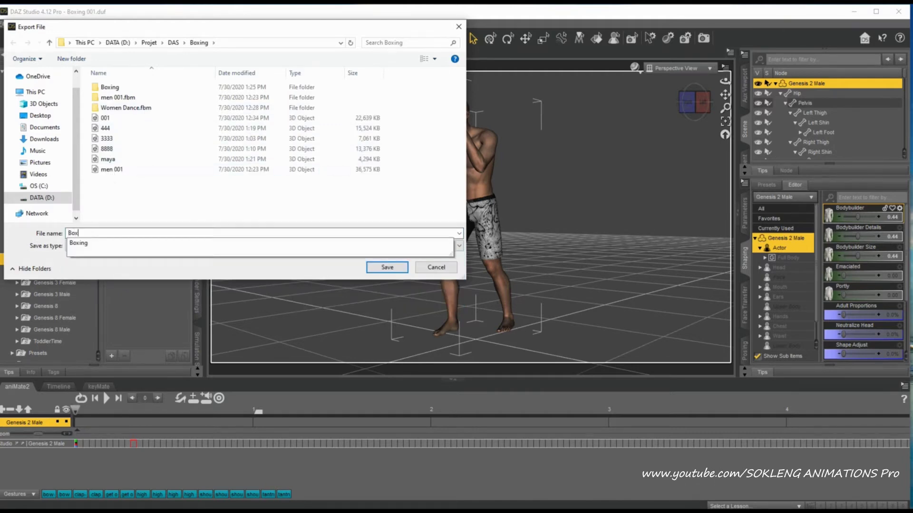
text(ing 001)
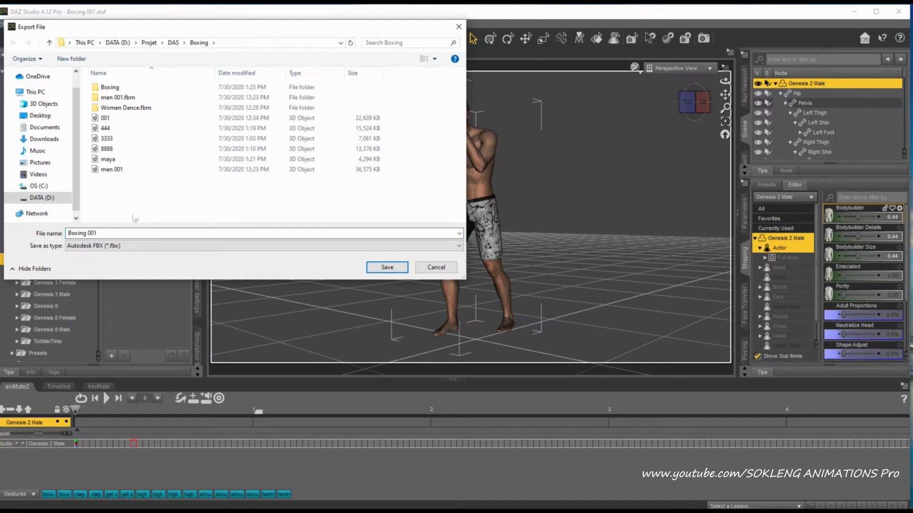
click(388, 268)
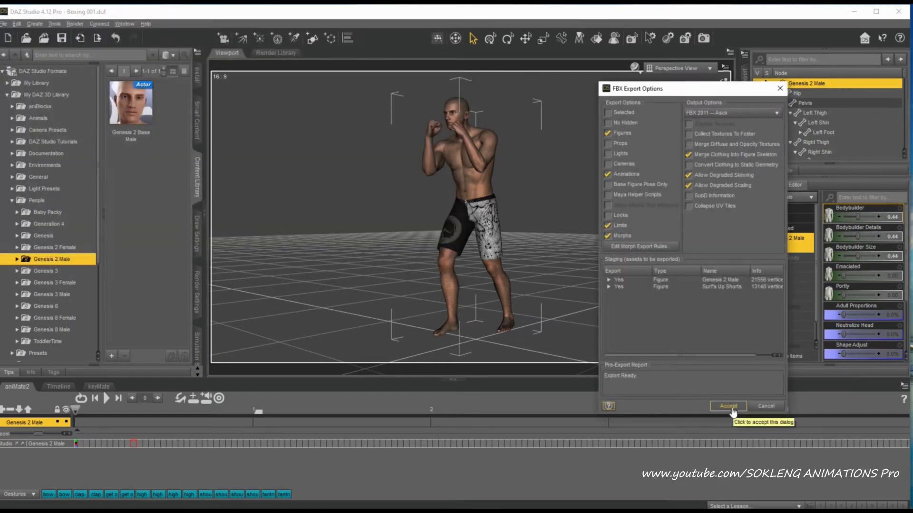
click(619, 241)
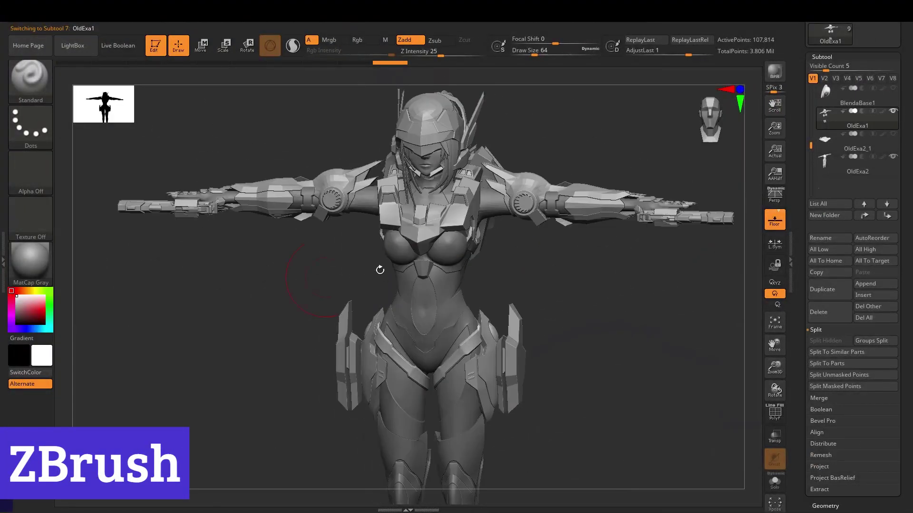
Step: Switch to ZBrush, show polyframes on the armored figure and set the ZModeler polygon action to Flip Faces on a single poly
key(shift+f)
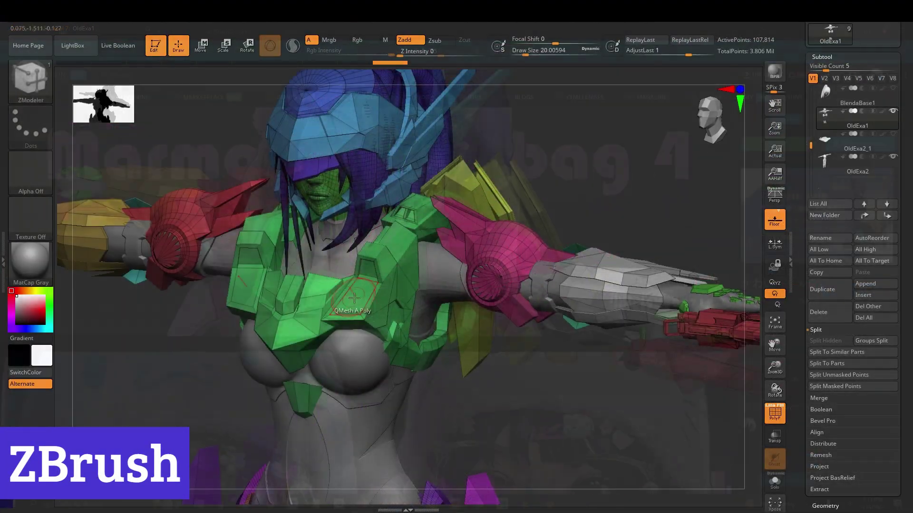
key(space)
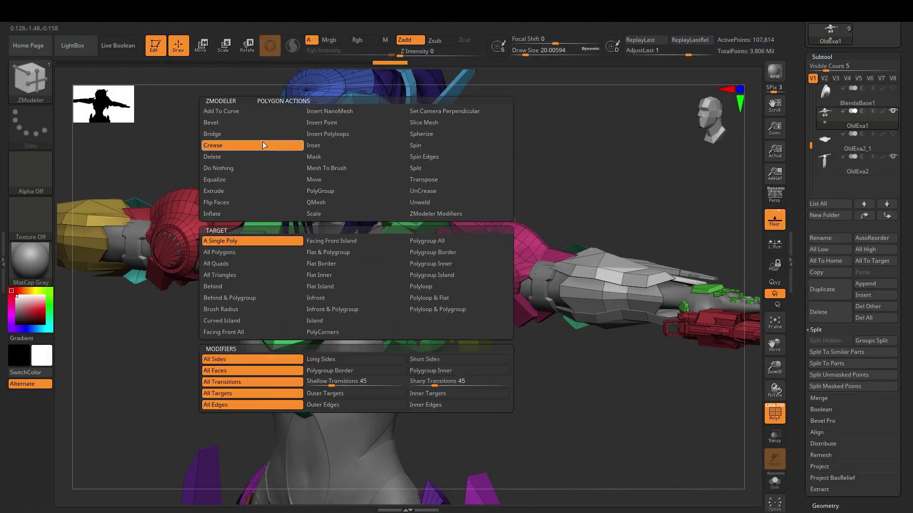
click(256, 180)
click(259, 202)
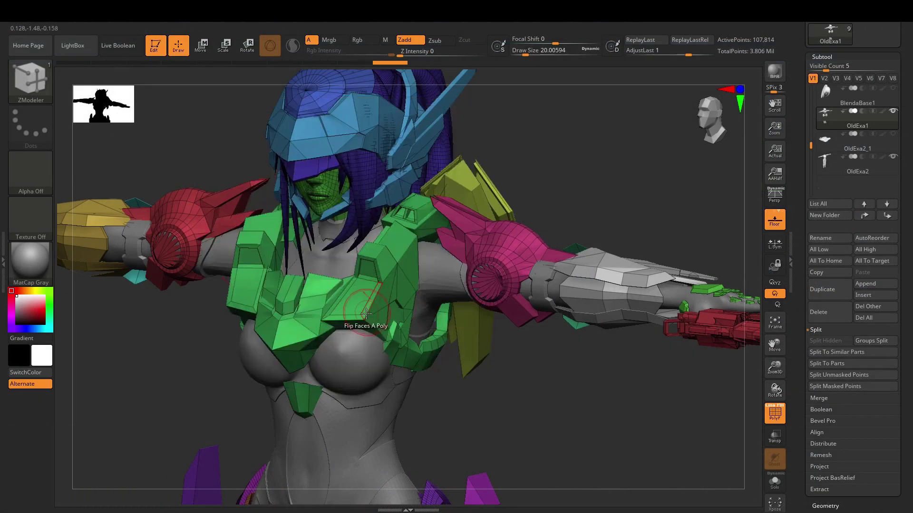
Step: Go through the ZModeler point and edge actions and their targets over the chest armor
key(space)
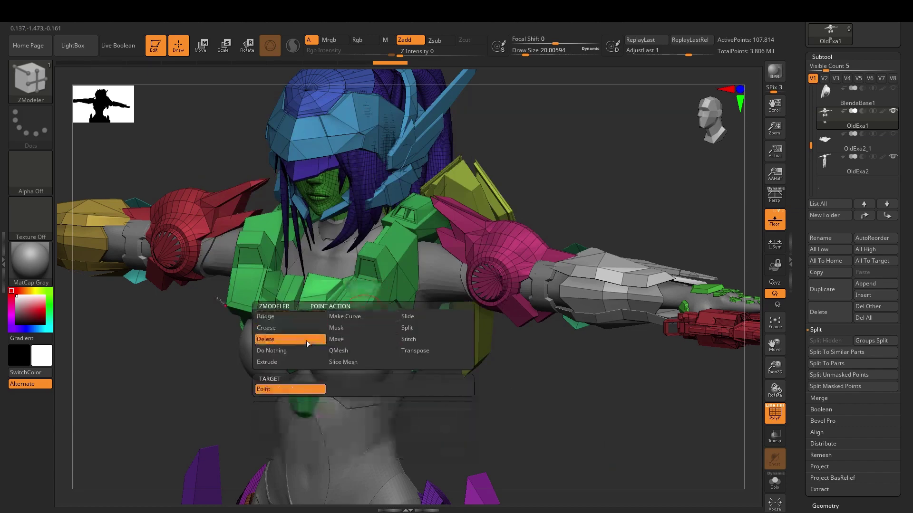
key(space)
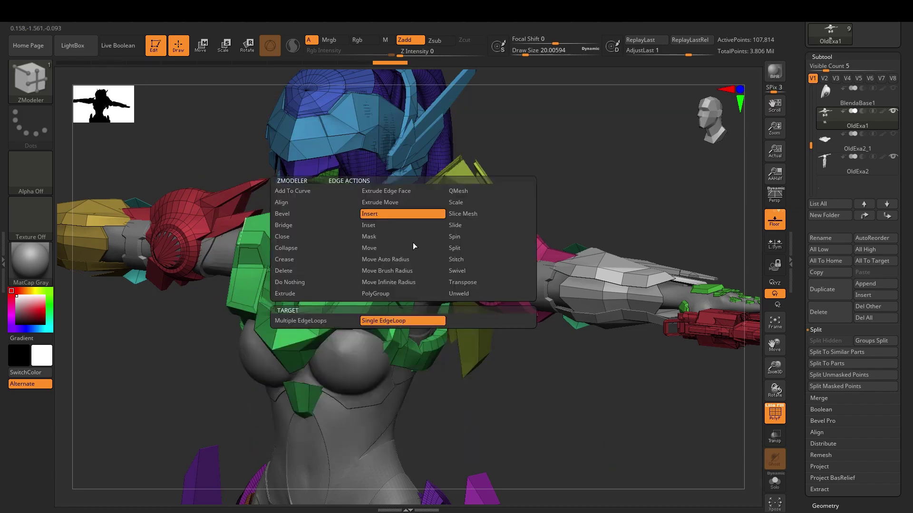
click(405, 225)
click(460, 214)
click(490, 191)
click(306, 250)
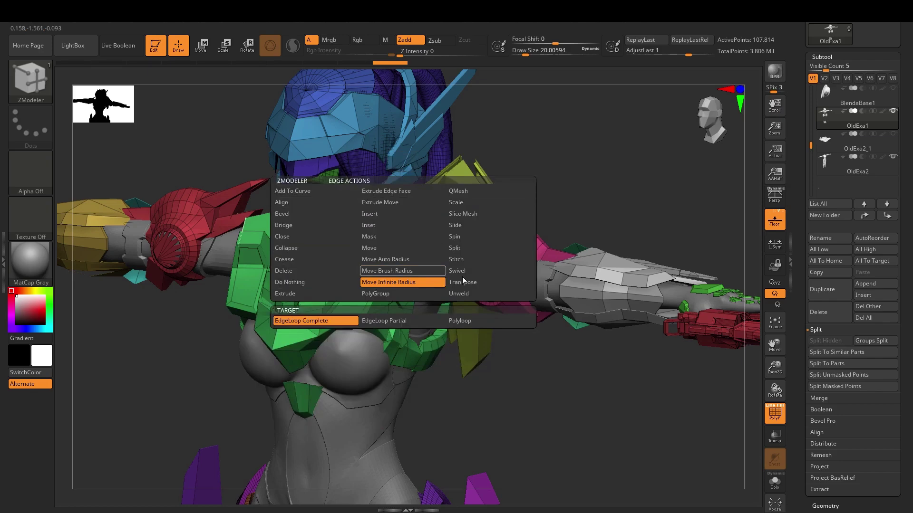
click(458, 237)
click(337, 214)
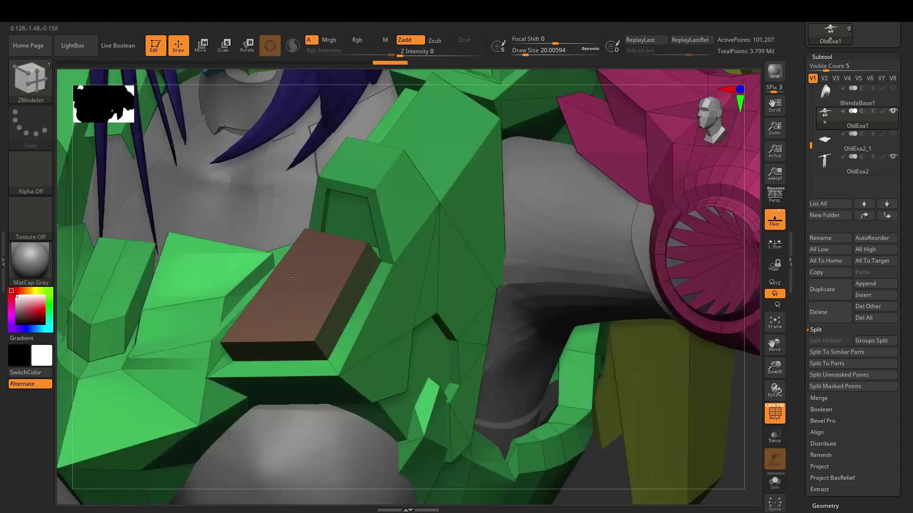
Step: Try raising blocks from the chest armor's panels with QMesh, undo the edits and hide the polyframes
alt+right_drag(292, 274, 501, 300)
key(ctrl+z)
drag(571, 183, 602, 170)
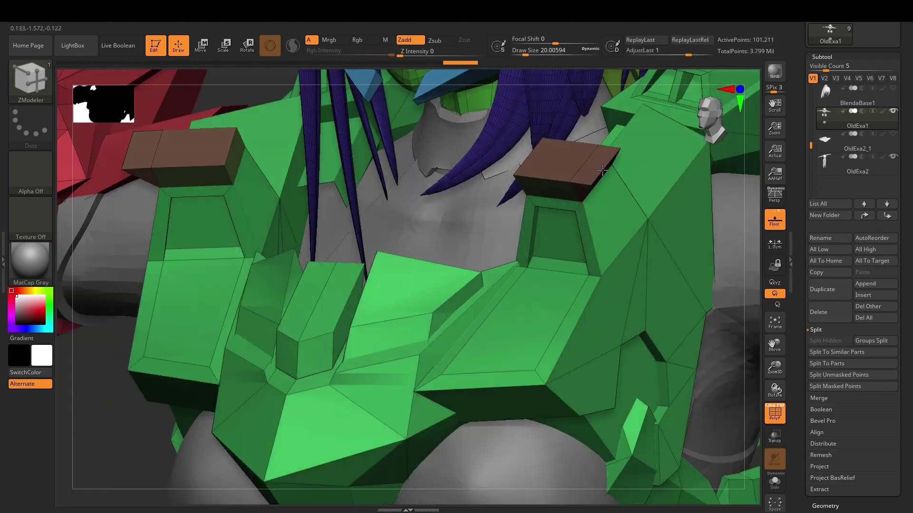
right_drag(602, 171, 598, 204)
key(ctrl+z)
key(shift+f)
key(shift+f)
key(ctrl+z)
key(ctrl+z)
right_drag(633, 305, 595, 312)
key(shift+f)
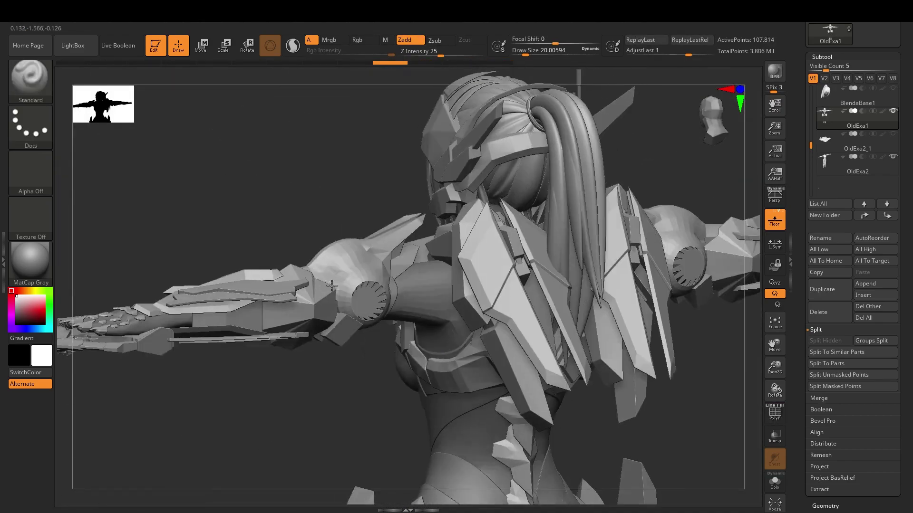
Step: Select the ZModeler brush for the OldExa1 subtool and bring up its actions over the chest armor
right_drag(332, 286, 419, 351)
alt+right_drag(494, 214, 511, 246)
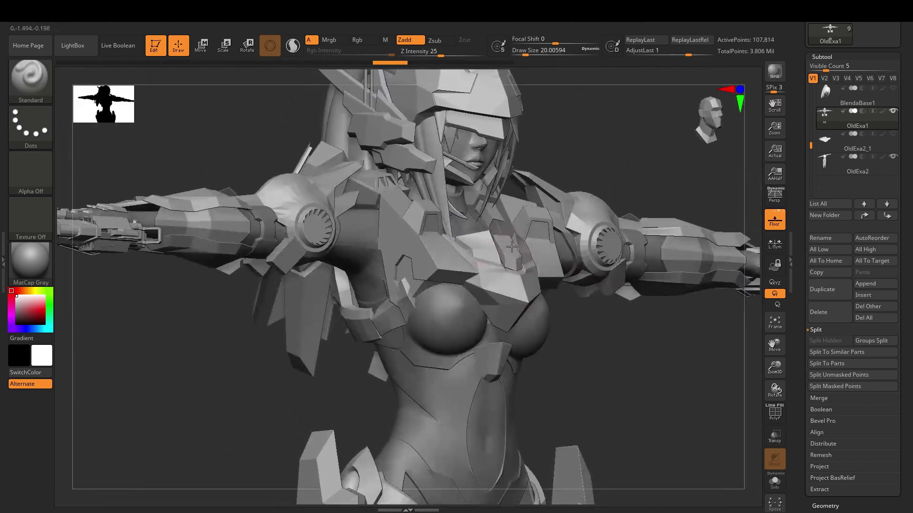
key(b)
key(z)
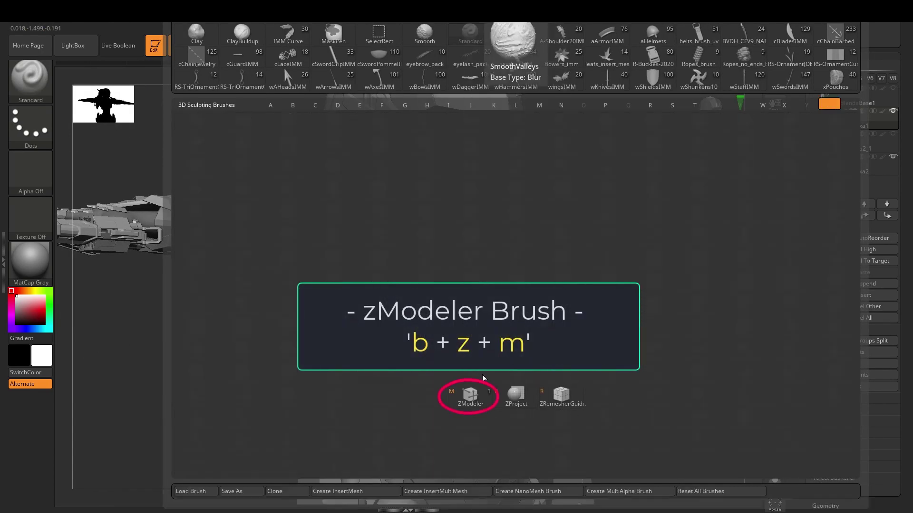
key(m)
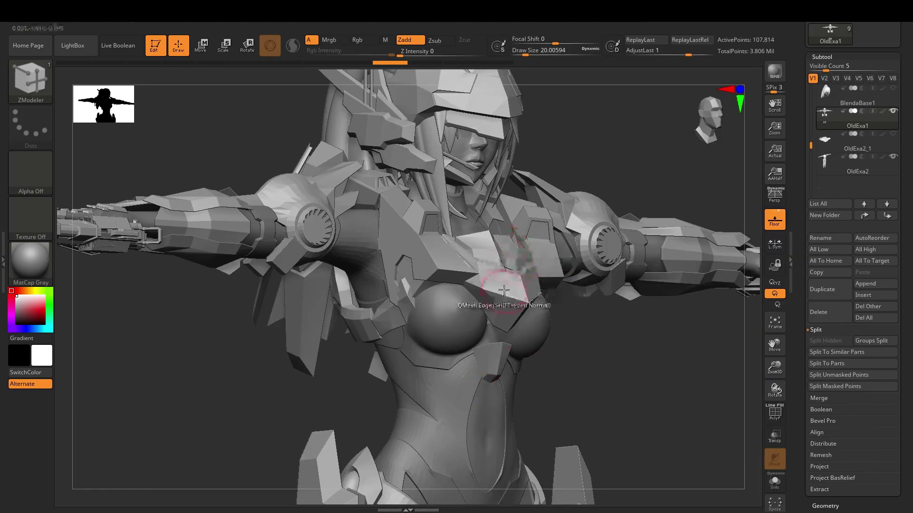
key(space)
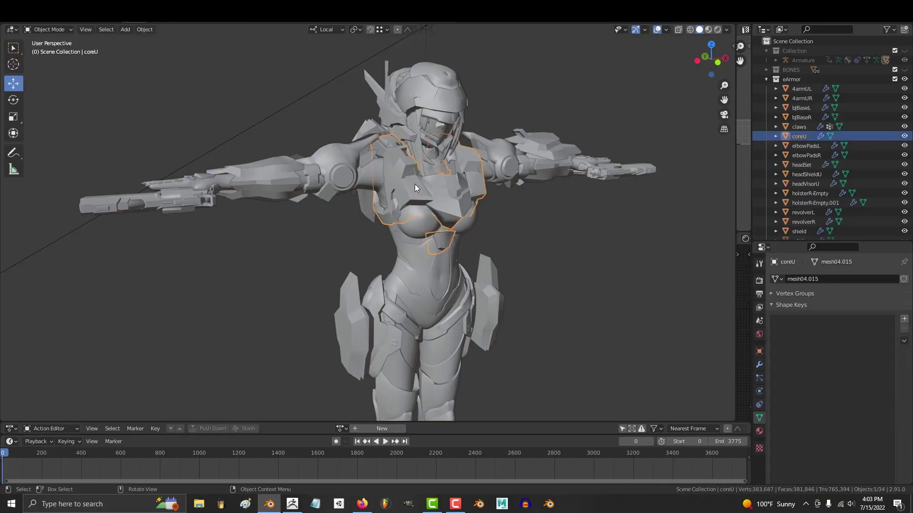
Step: Switch to Blender, enter Edit Mode on the coreU chest armor and examine its mesh with X-ray
key(Tab)
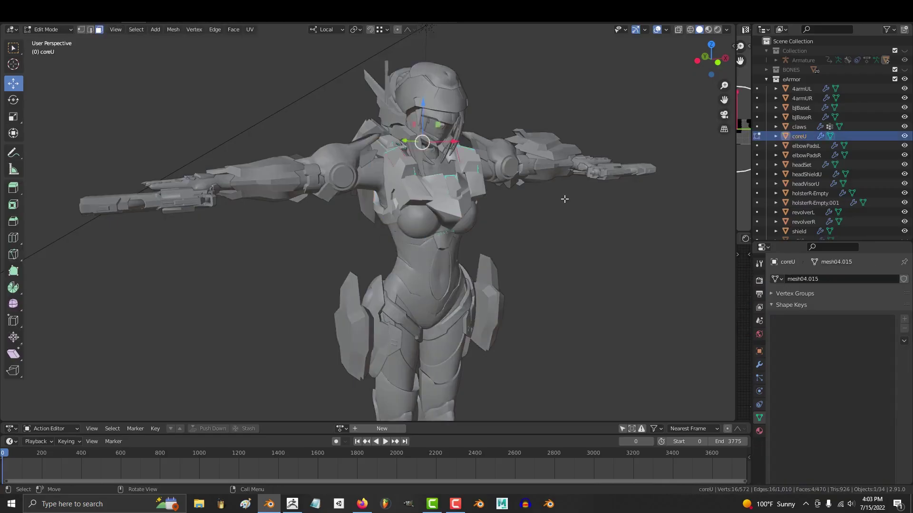
key(alt+z)
key(KP_Decimal)
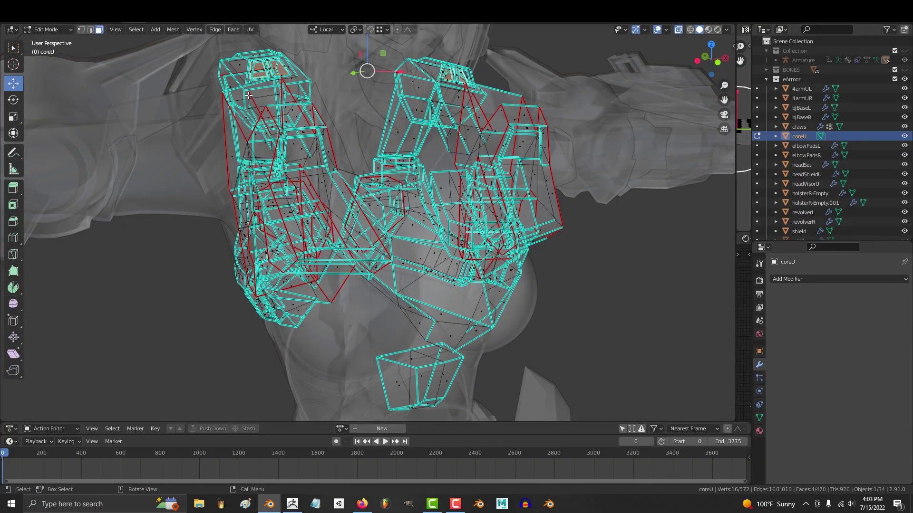
key(alt+z)
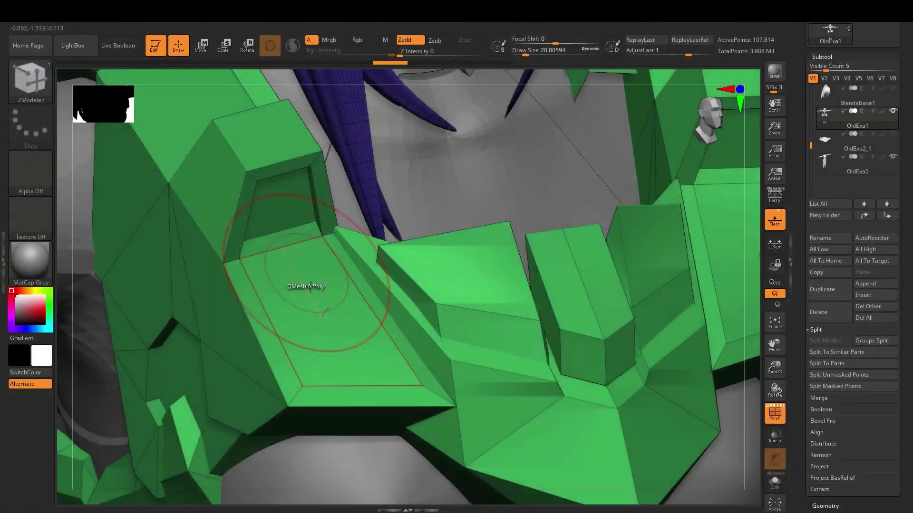
Step: Return to ZBrush, reduce the brush Draw Size to 1.82491 and set the ZModeler point action to Split on the forearm armor
key(s)
drag(324, 306, 324, 306)
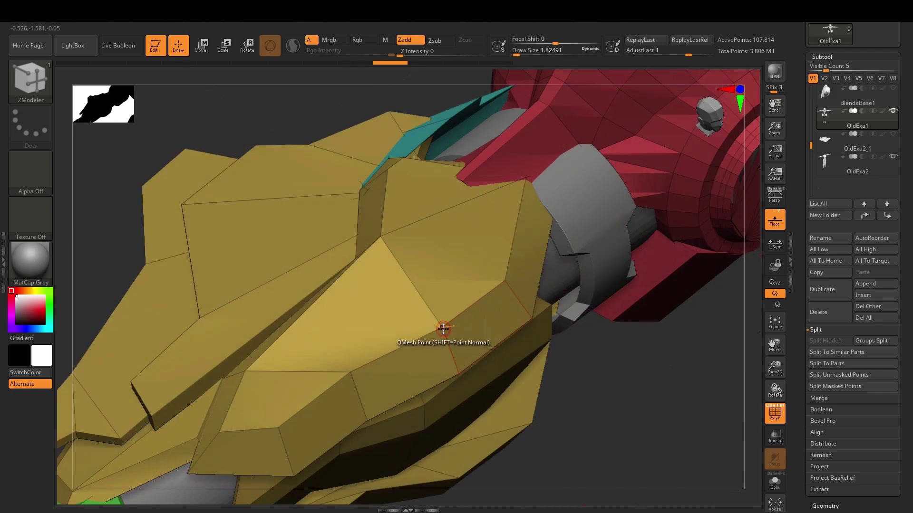
key(space)
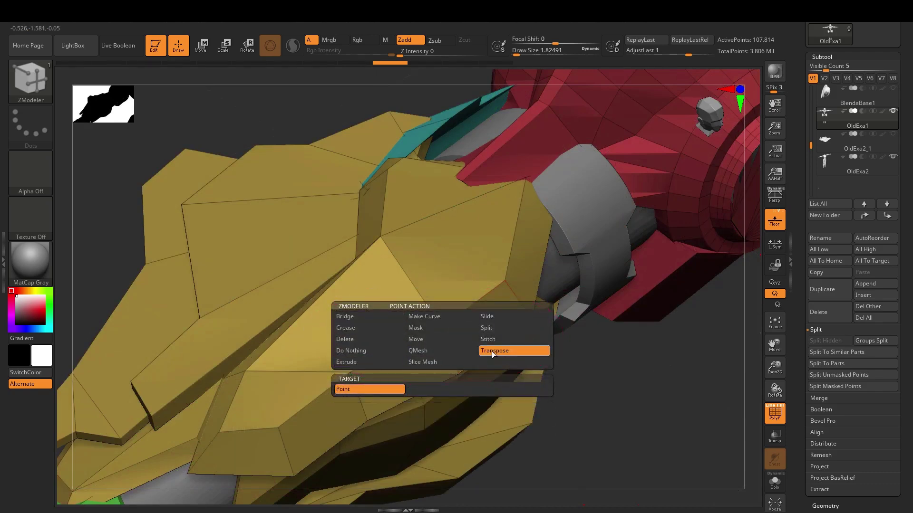
click(494, 328)
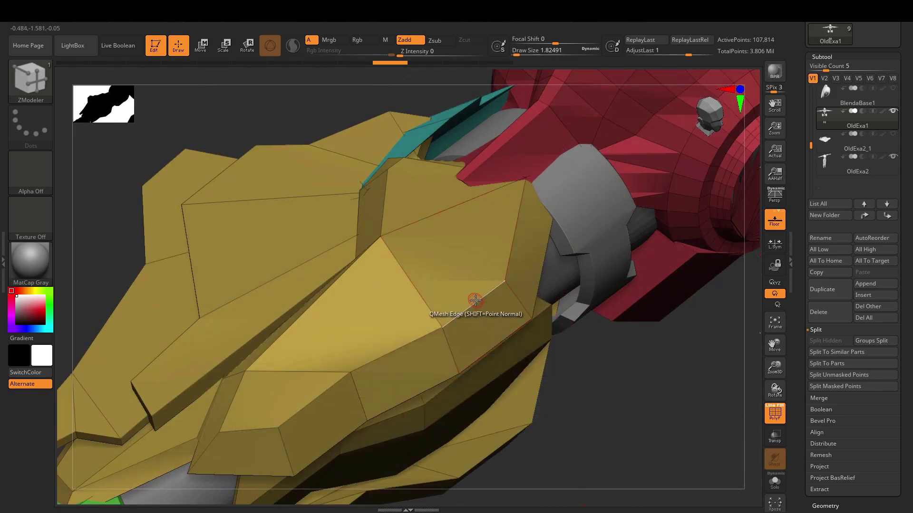
key(space)
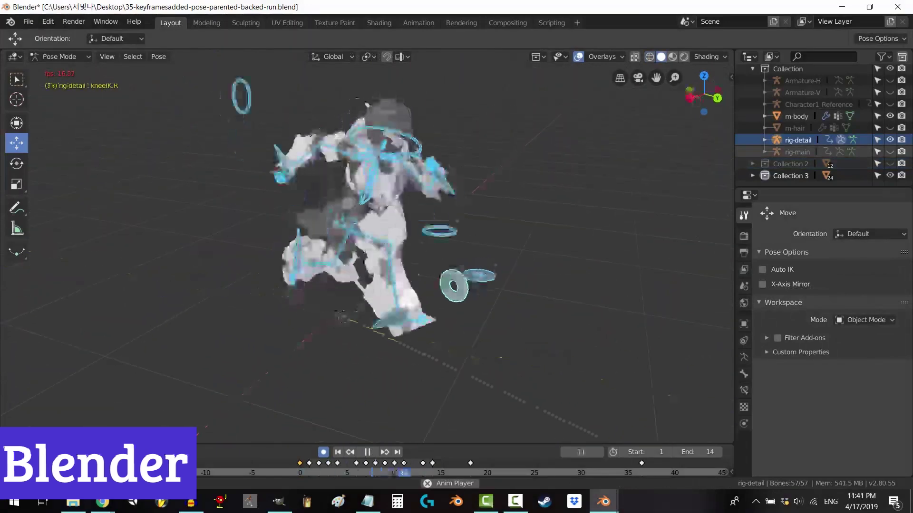
Step: Switch to Blender and view the armored character's run animation from several sides during playback
middle_drag(428, 238, 314, 238)
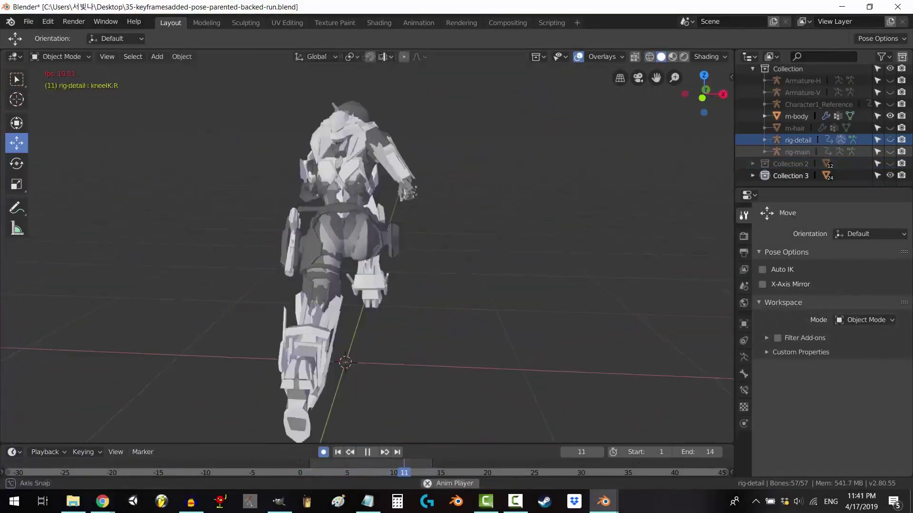
middle_drag(428, 238, 124, 238)
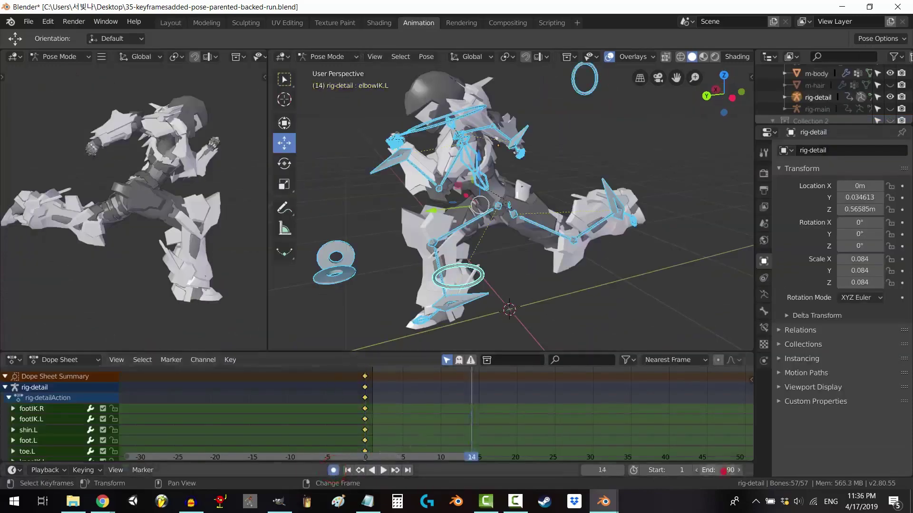
Step: Set the animation's end frame to 20 and briefly play the timeline
key(Return)
key(space)
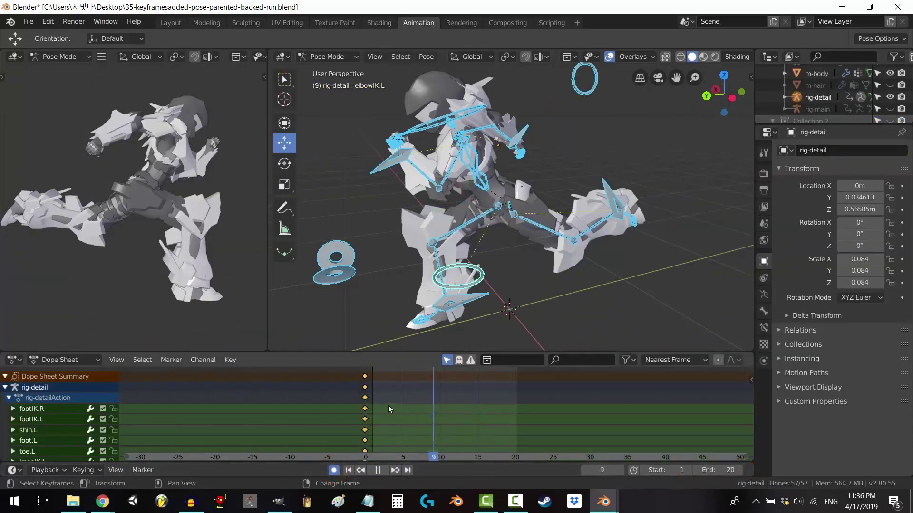
key(space)
Step: Insert a keyframe for the rig-detail armature's selected bones at frame 0
scroll(513, 284, down, 3)
key(i)
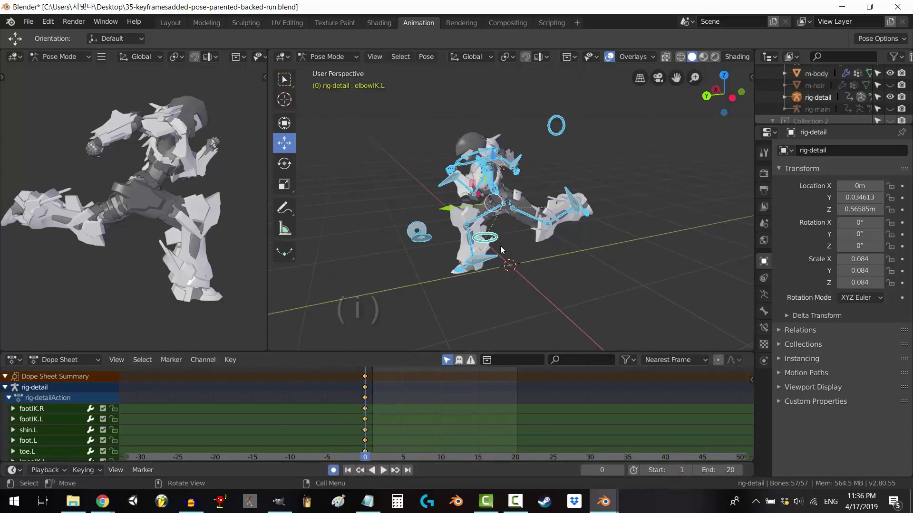
click(466, 311)
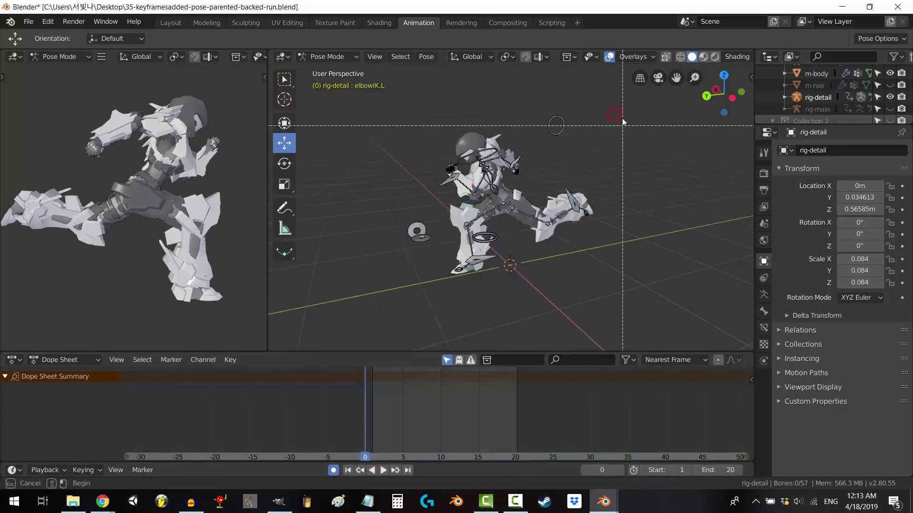
Step: Select all rig-detail bones, copy their pose at frame 0 and paste it at frame 20
drag(632, 101, 469, 264)
key(ctrl+c)
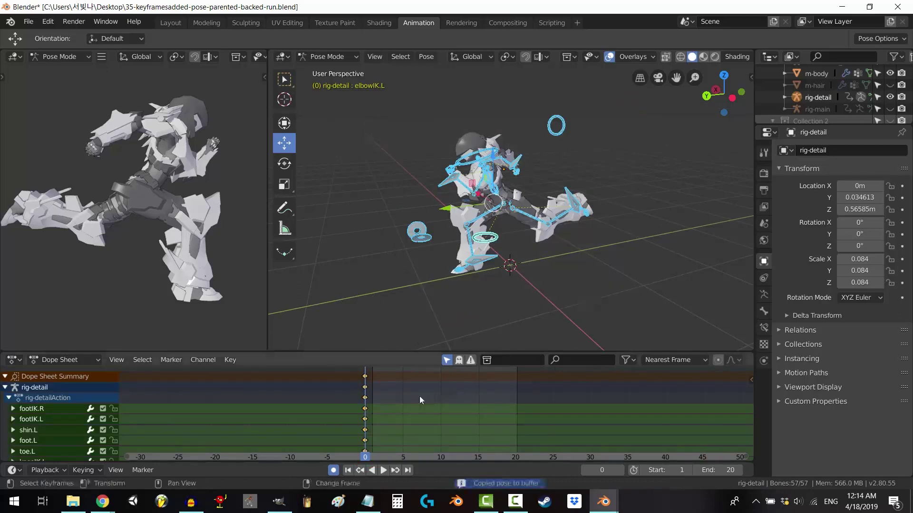
key(space)
key(space)
key(ctrl+v)
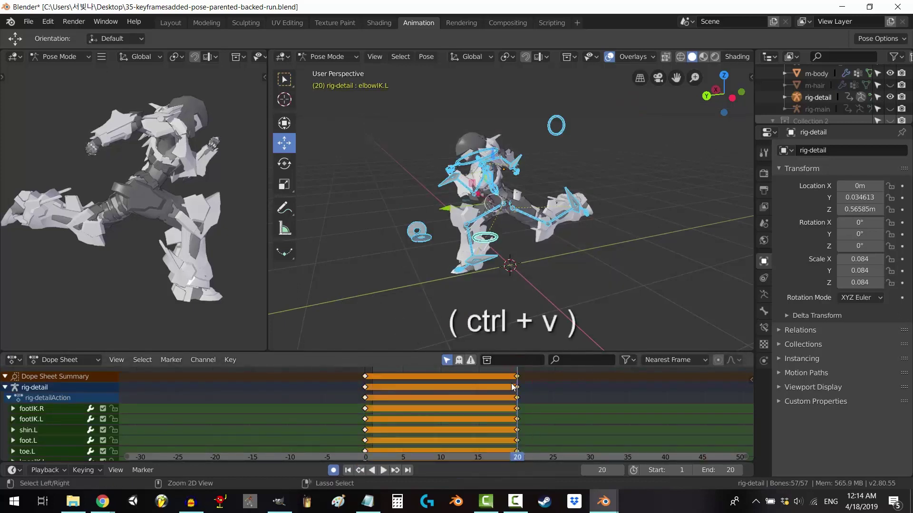
Step: Copy the rig's pose at frame 20 without the finger bones and paste it mirrored at frame 10
key(alt+a)
key(b)
drag(618, 102, 380, 285)
scroll(515, 172, up, 6)
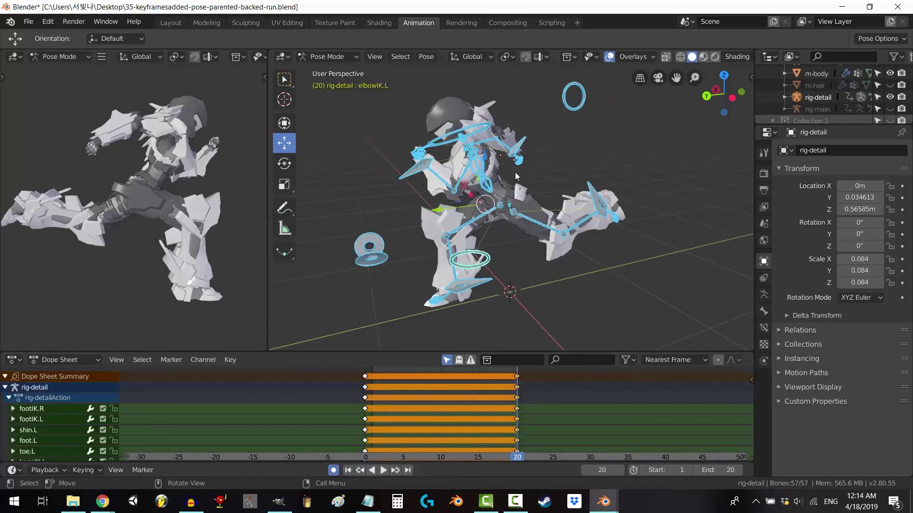
middle_drag(515, 172, 526, 190)
key(b)
shift+drag(396, 201, 397, 202)
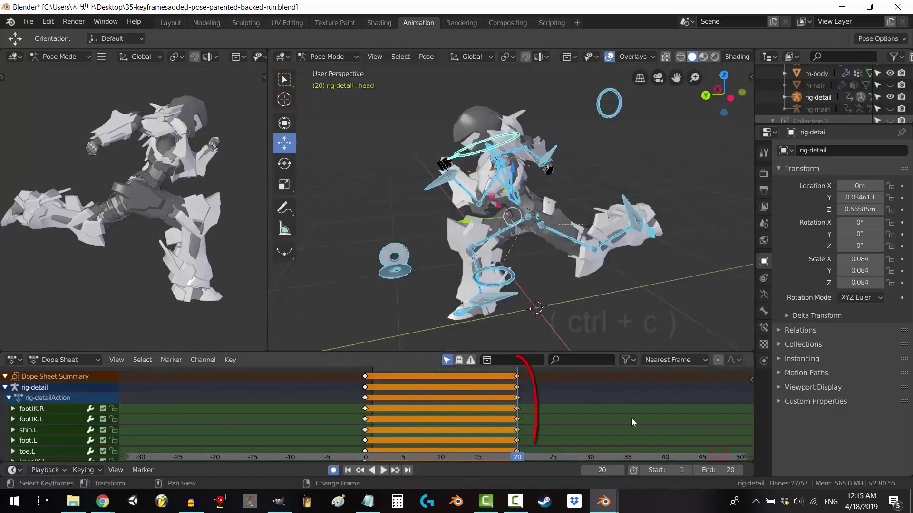
key(space)
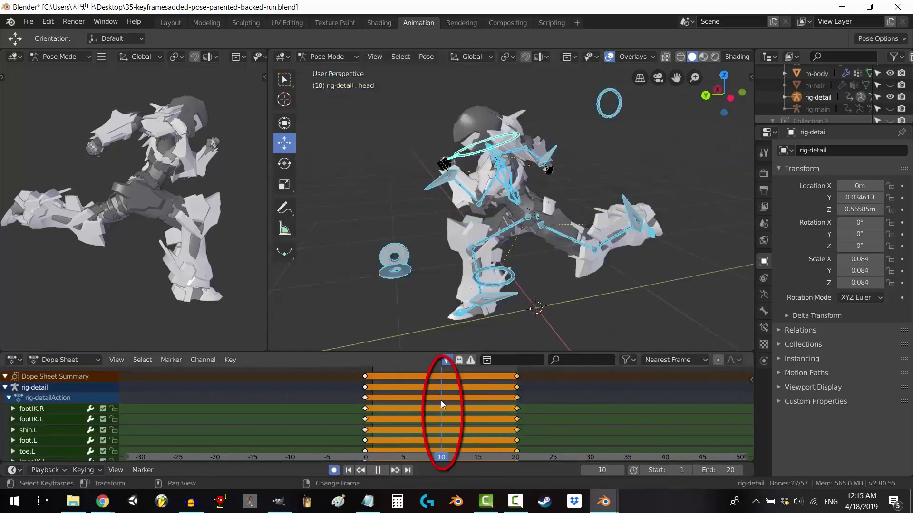
key(shift+ctrl+v)
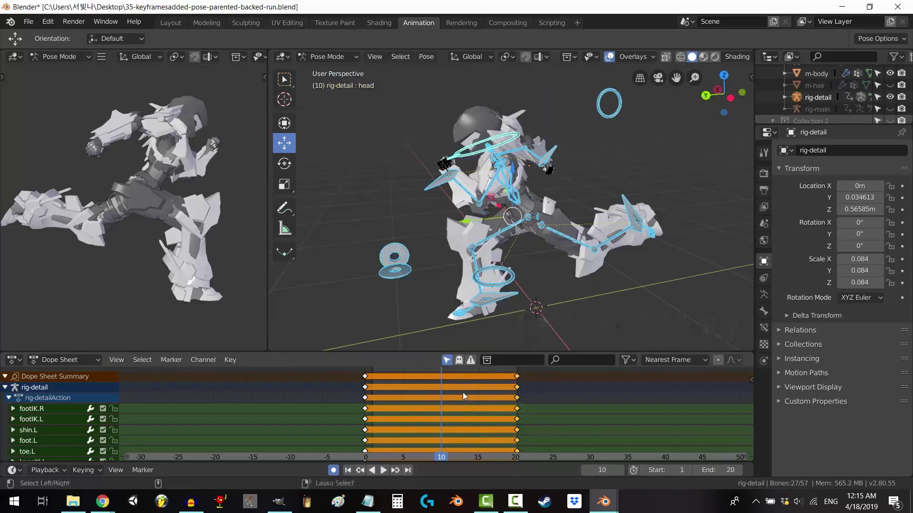
Step: Select all the rig's bones and insert a LocRotScale keyframe at frame 10
scroll(500, 250, down, 3)
drag(403, 82, 599, 266)
key(i)
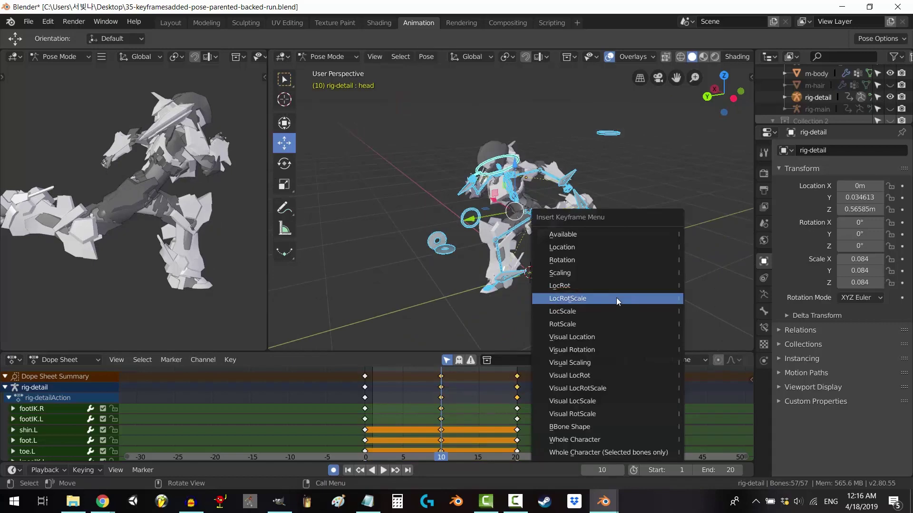
click(624, 298)
Step: Copy the pose from frame 10 and paste it at frame 8
key(ctrl+c)
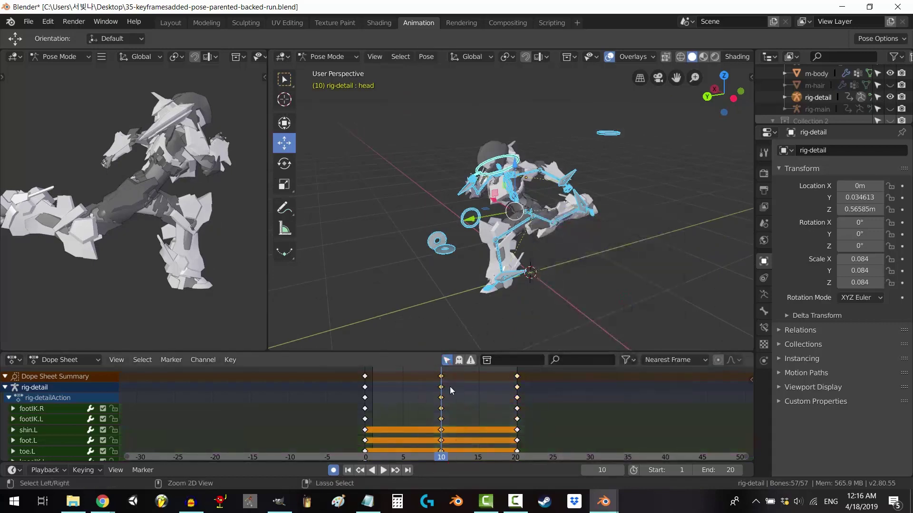
right_drag(431, 381, 424, 383)
key(ctrl+v)
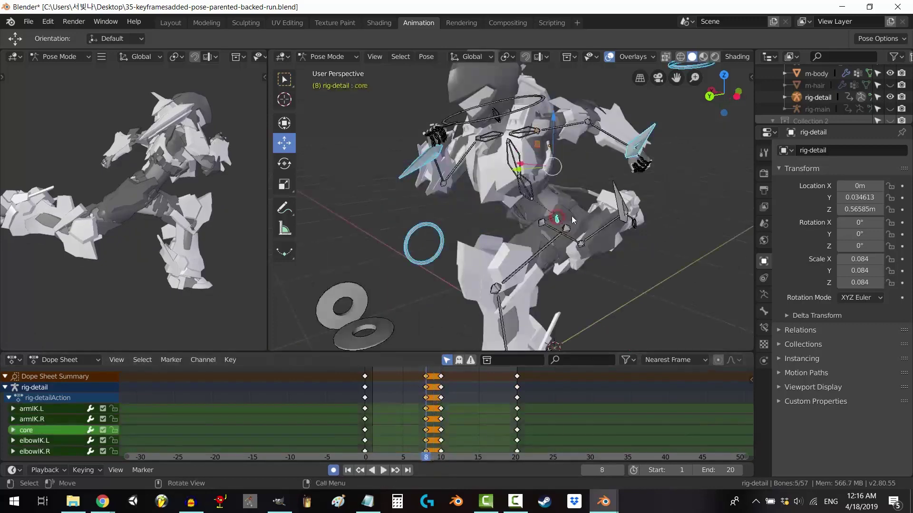
key(Escape)
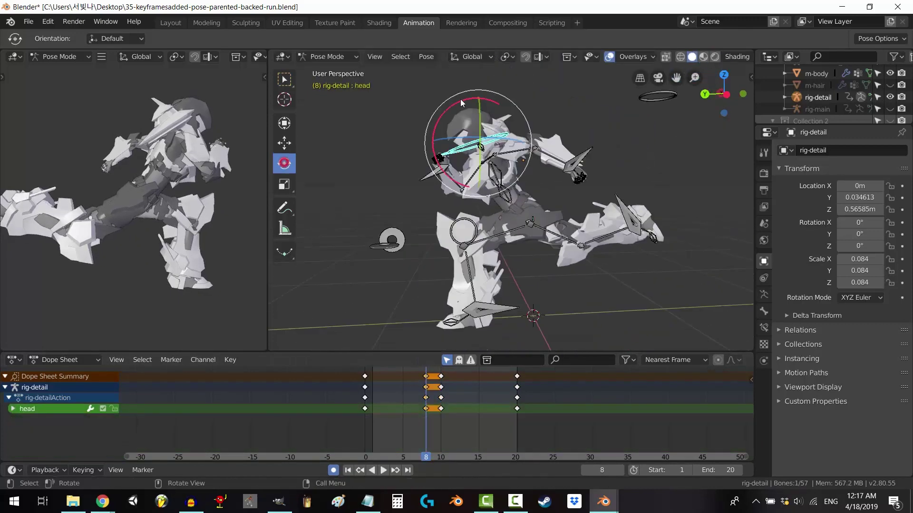
Step: At frame 8, rotate the head bone slightly and shift the armIK.L and armIK.R controls
drag(460, 99, 459, 105)
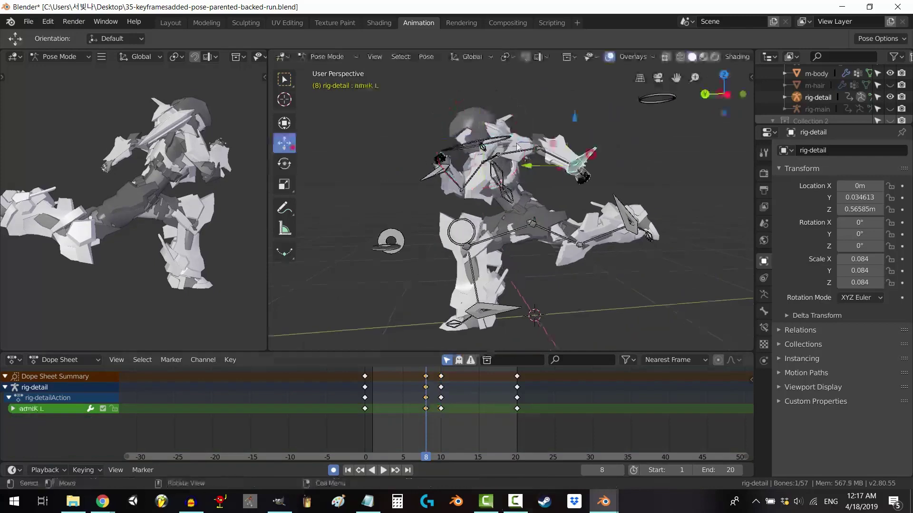
drag(572, 120, 571, 115)
drag(527, 161, 524, 160)
click(421, 177)
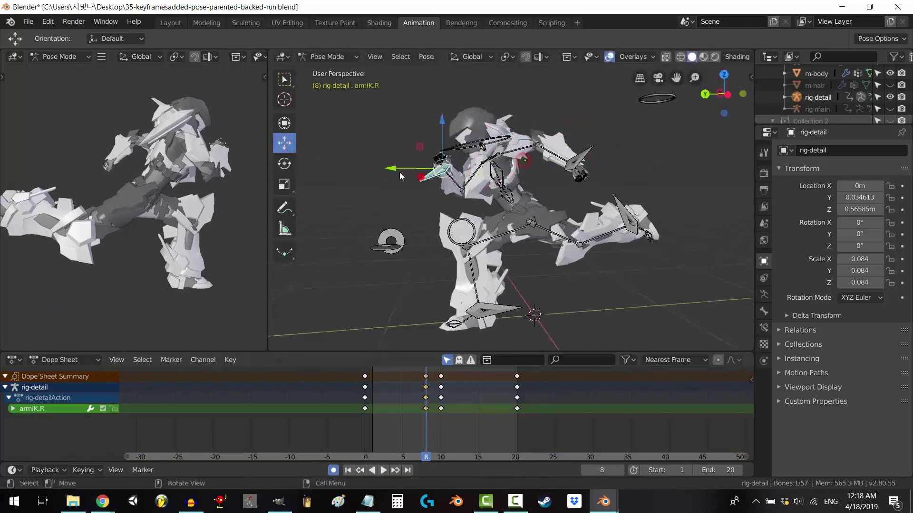
drag(399, 172, 403, 169)
Step: Move the footIK.L control slightly along Y at frame 8 and select the footIK.R control
click(496, 311)
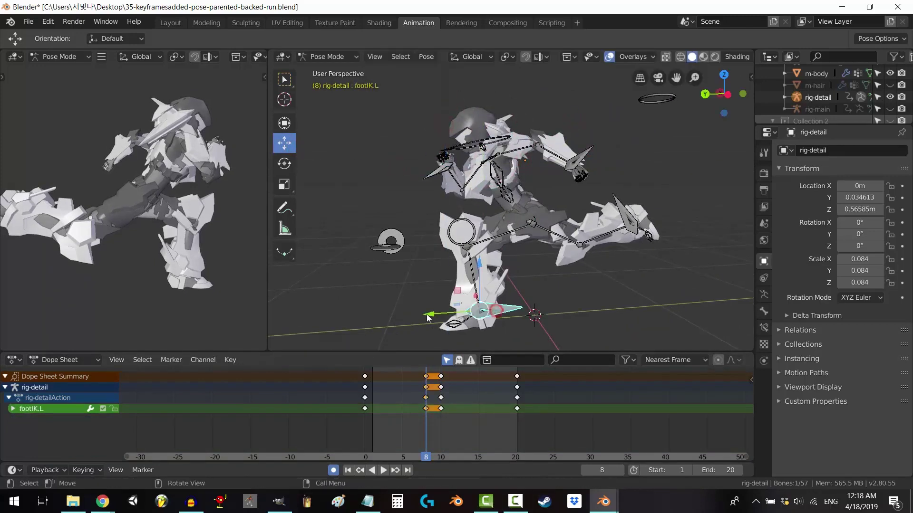
drag(428, 314, 421, 314)
click(615, 204)
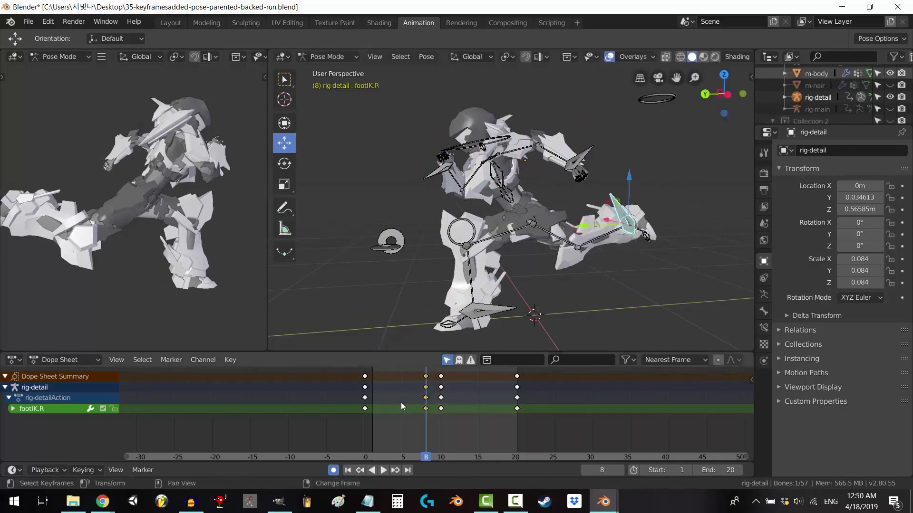
Step: Go to frame 5, select all the bones and insert a LocRotScale keyframe
key(space)
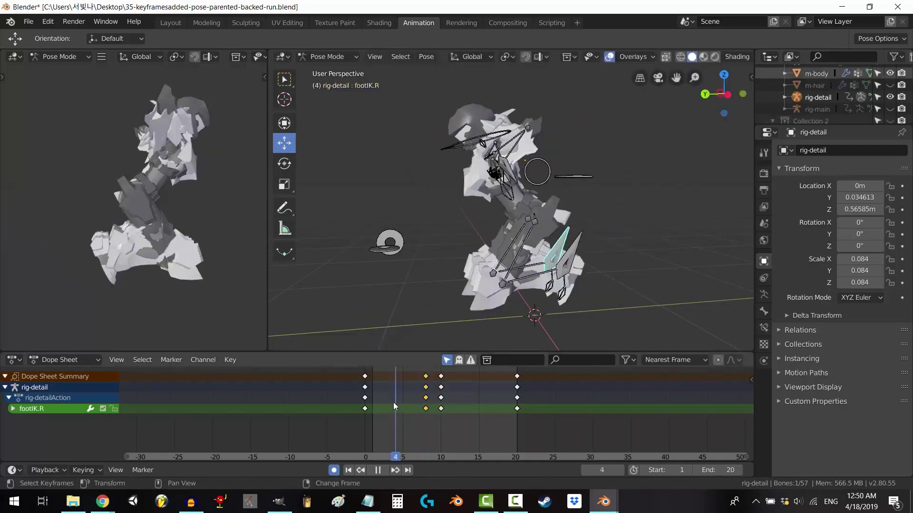
key(space)
key(b)
drag(388, 93, 649, 311)
key(i)
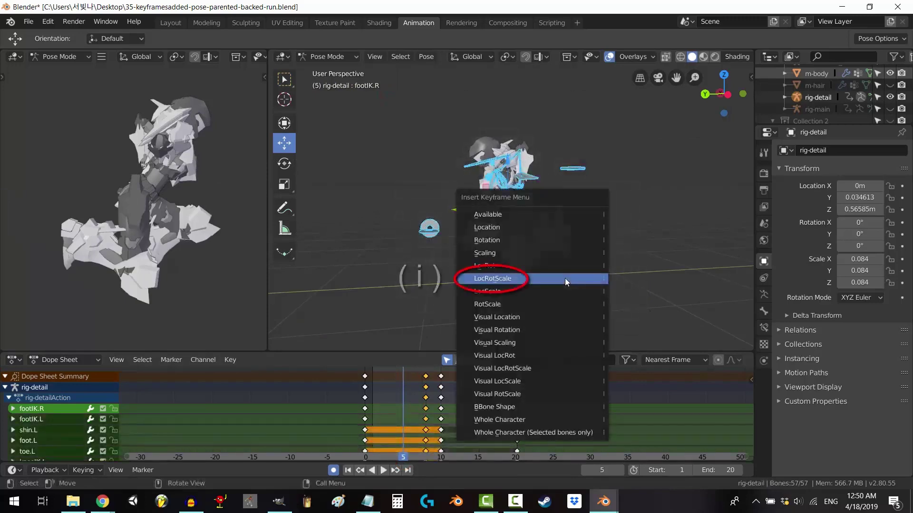
click(565, 278)
Step: Move the core bone along global Z in the frame 5 passing pose
click(523, 301)
key(g)
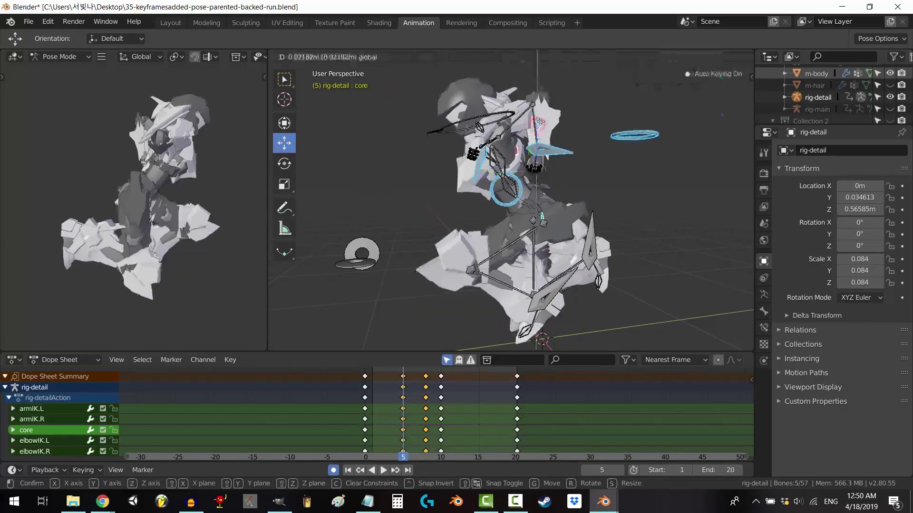
click(540, 122)
click(445, 136)
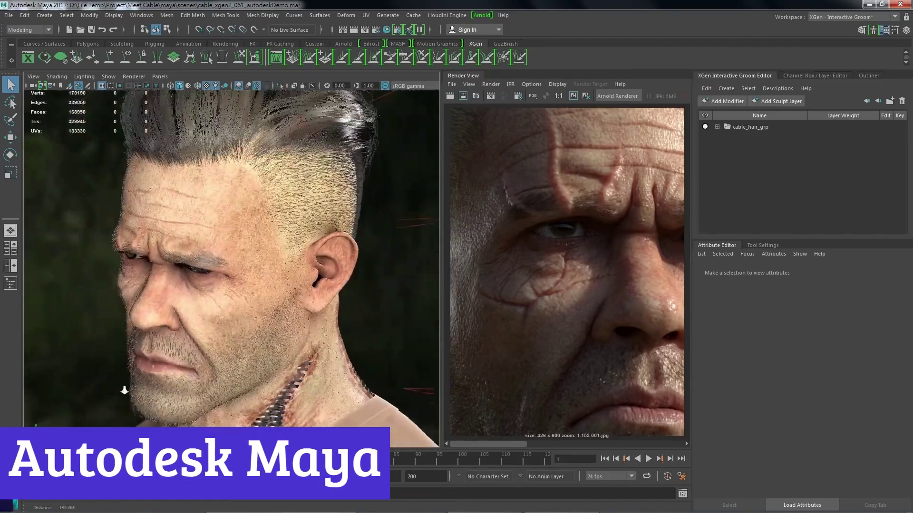
Step: Switch to Autodesk Maya and examine the groomed male head from several angles, including close-ups of the eyes, eyebrows and beard
alt+drag(280, 392, 334, 381)
alt+middle_drag(327, 341, 326, 356)
alt+right_drag(333, 362, 308, 318)
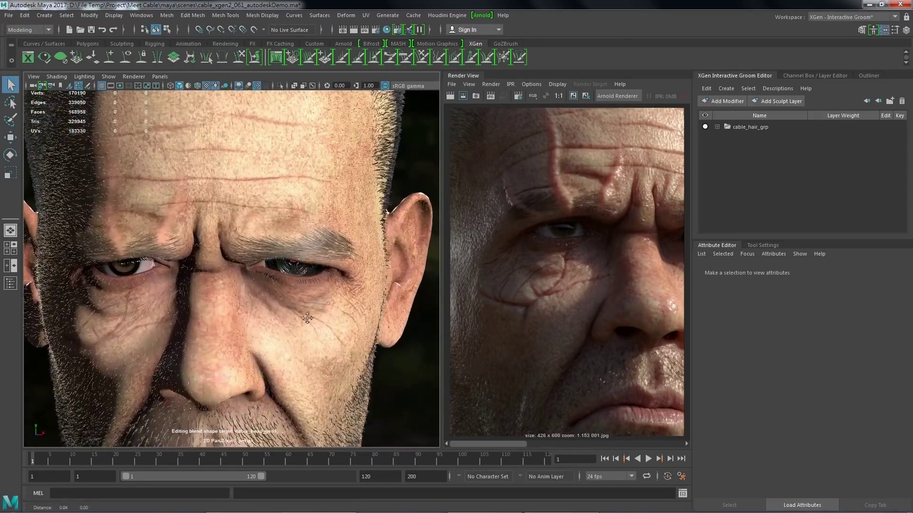
alt+middle_drag(307, 318, 298, 351)
alt+drag(298, 350, 308, 304)
alt+middle_drag(307, 303, 271, 356)
alt+right_drag(280, 363, 422, 370)
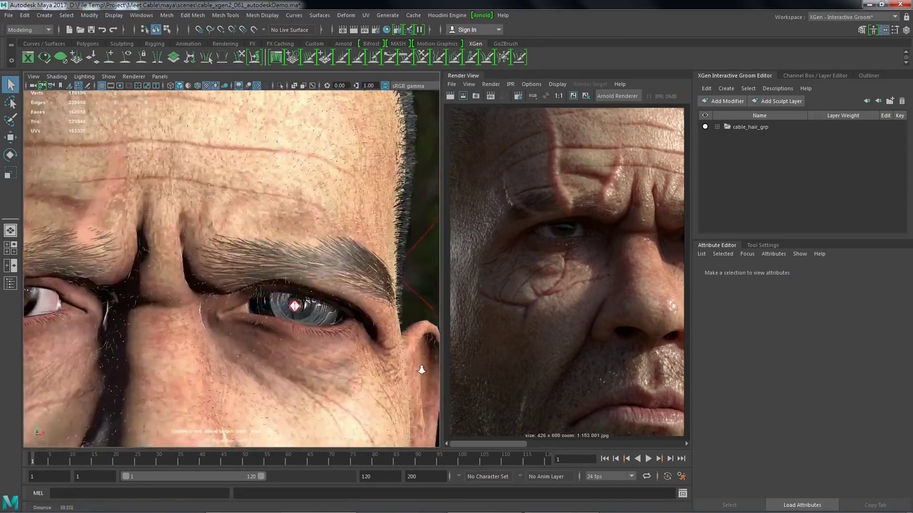
alt+drag(266, 381, 292, 367)
alt+middle_drag(291, 366, 236, 371)
alt+right_drag(236, 371, 271, 372)
alt+middle_drag(271, 371, 278, 267)
alt+drag(278, 328, 285, 319)
alt+middle_drag(286, 318, 290, 247)
alt+drag(304, 309, 247, 319)
alt+middle_drag(295, 328, 214, 326)
mouse_move(213, 326)
alt+right_down()
mouse_move(247, 326)
mouse_move(219, 326)
alt+right_up()
alt+middle_drag(218, 326, 235, 280)
alt+right_drag(234, 280, 199, 332)
alt+middle_drag(214, 369, 190, 418)
alt+drag(190, 418, 267, 380)
alt+right_drag(138, 288, 159, 287)
alt+middle_drag(160, 288, 252, 270)
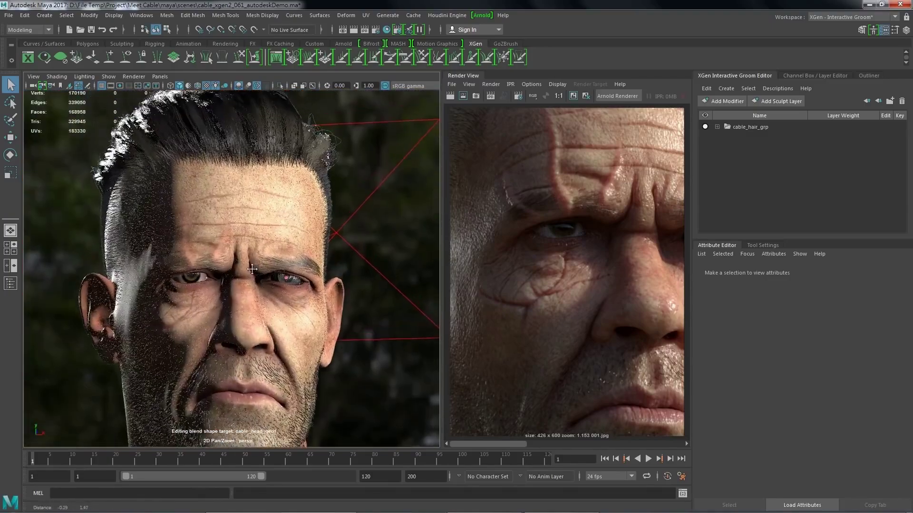
alt+right_drag(252, 270, 274, 311)
alt+middle_drag(274, 312, 278, 290)
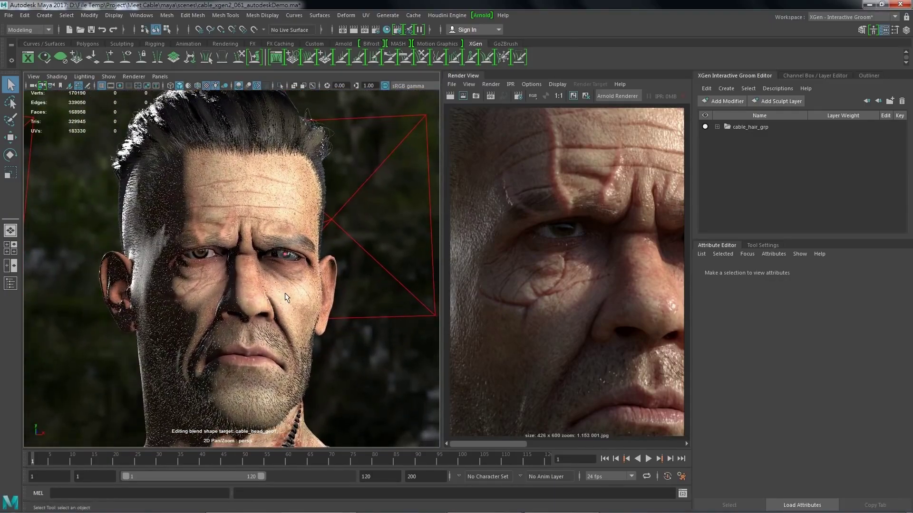
Step: Show the head in plain shaded display, switch to shading with texture maps and inspect the swept-back hair up close
key(5)
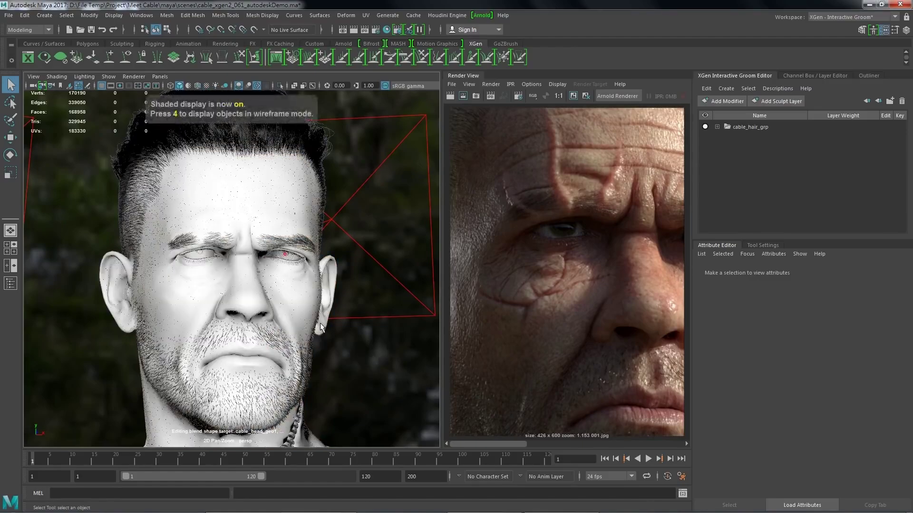
mouse_move(321, 325)
alt+mouse_down()
mouse_move(321, 315)
mouse_move(271, 320)
mouse_move(343, 330)
mouse_move(261, 271)
mouse_move(293, 330)
mouse_move(328, 261)
mouse_move(247, 306)
mouse_move(176, 320)
mouse_move(277, 329)
alt+mouse_up()
key(6)
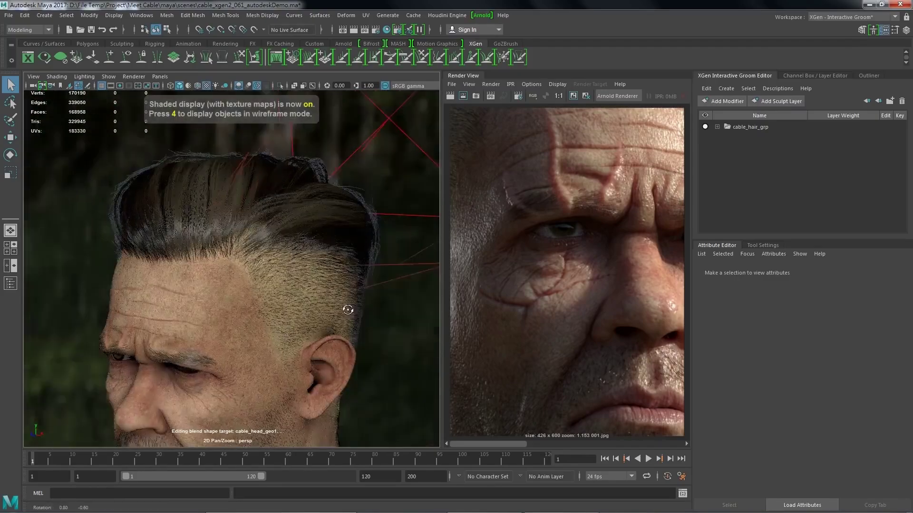
alt+drag(348, 310, 320, 361)
alt+middle_drag(320, 361, 341, 349)
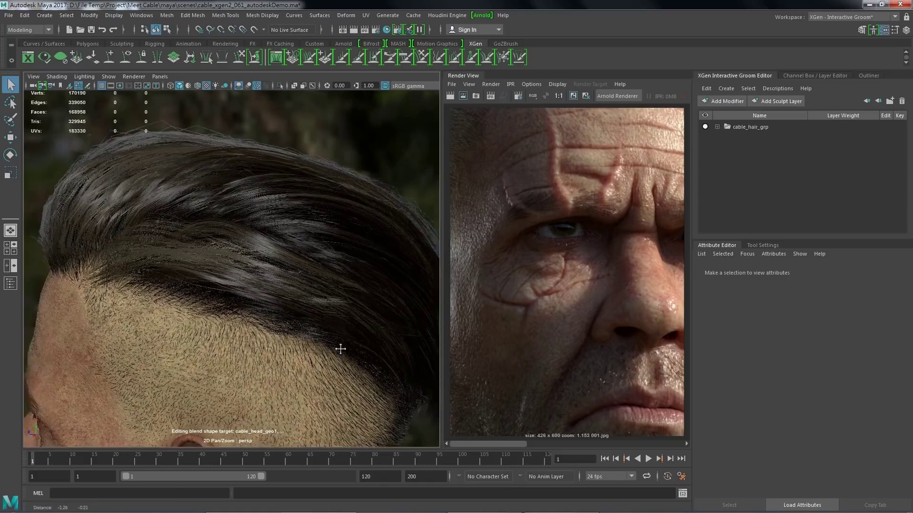
alt+drag(340, 349, 329, 349)
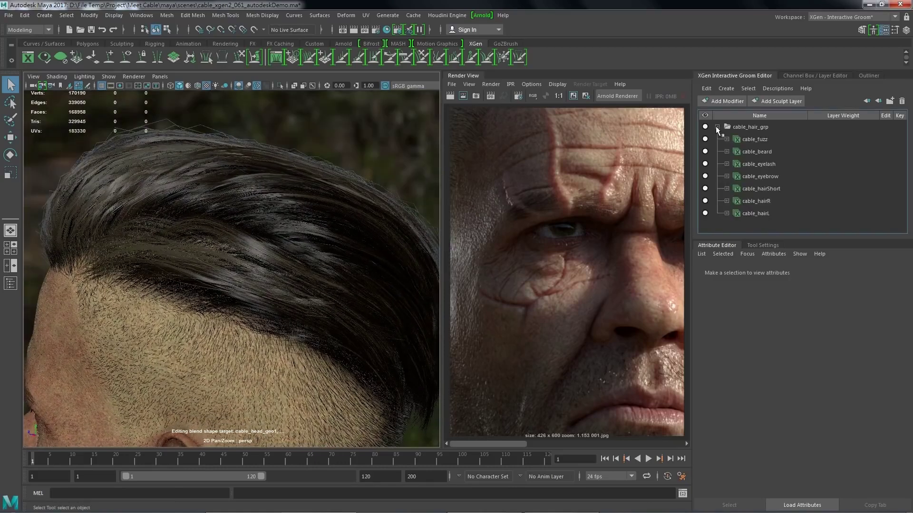
Step: Expand cable_hairL and mute its flyaway_noise1, end_clump1, cut1, small_clump1, big_noise1 and big_clump1 modifiers
click(727, 213)
scroll(783, 163, down, 1)
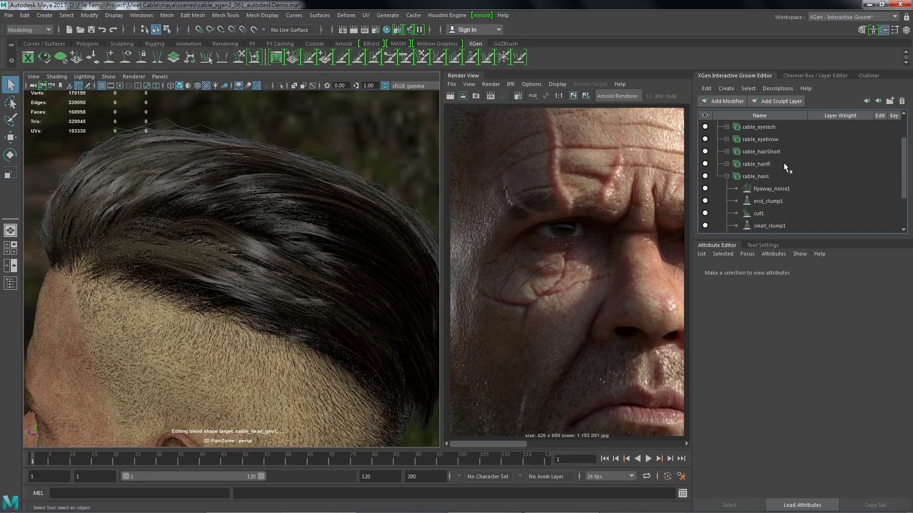
scroll(783, 163, down, 2)
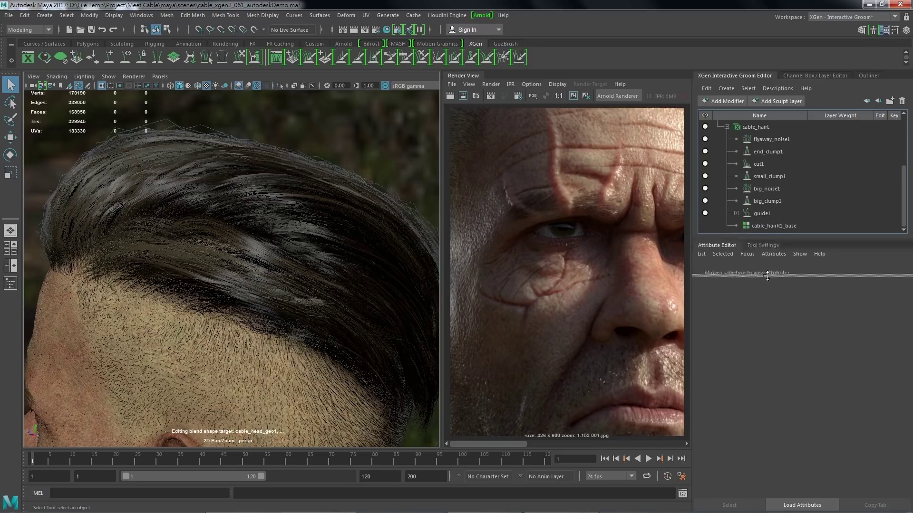
click(705, 176)
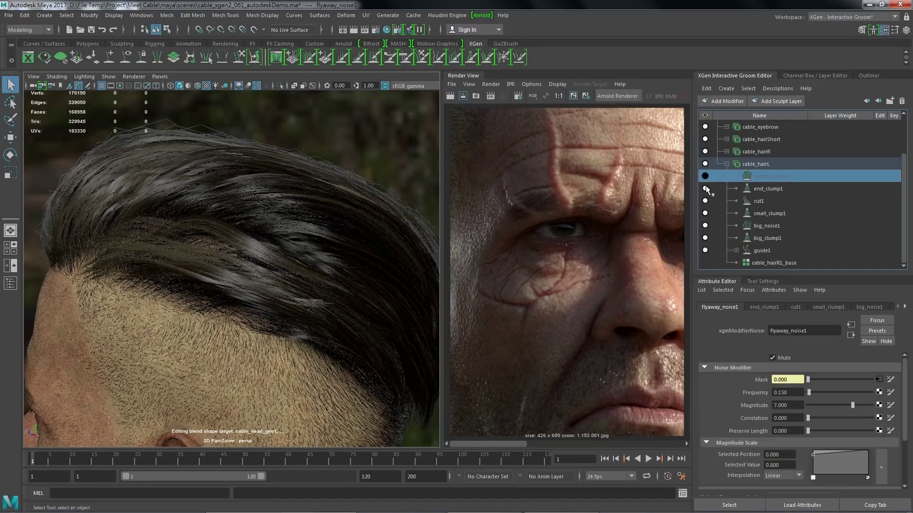
click(705, 188)
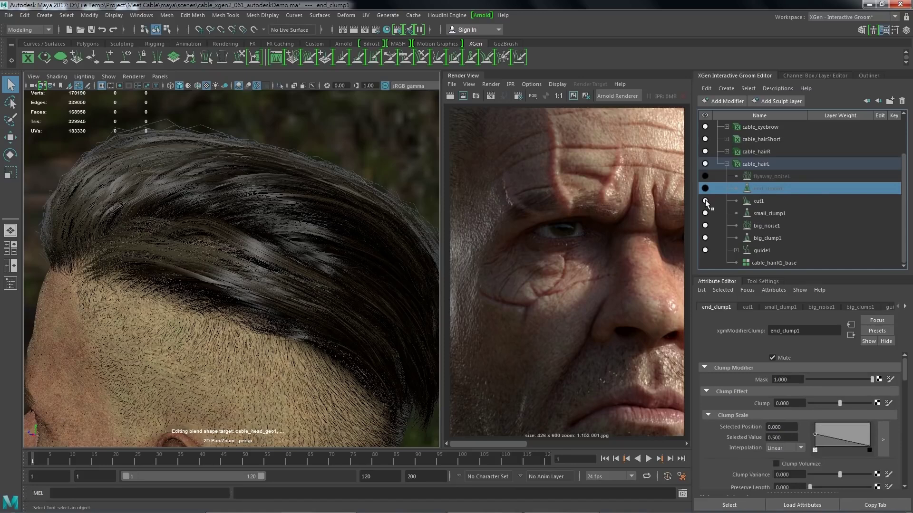
click(705, 201)
click(705, 213)
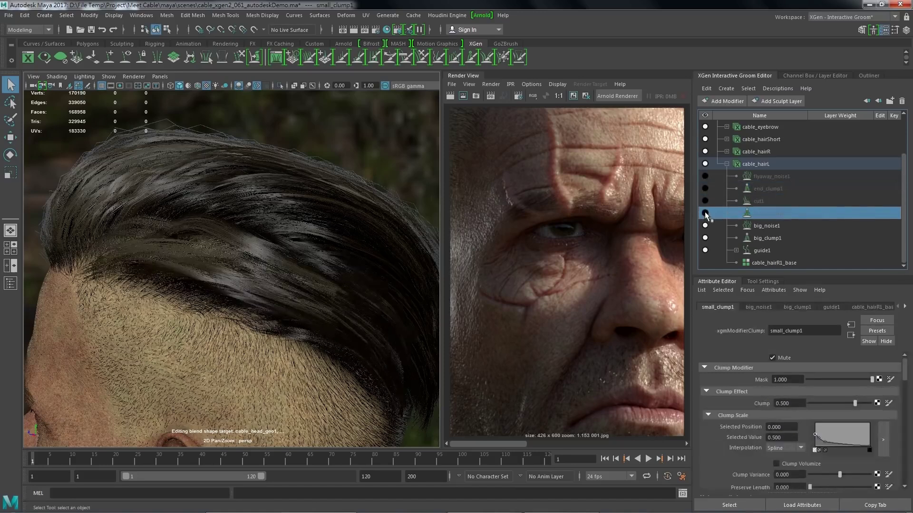
click(705, 225)
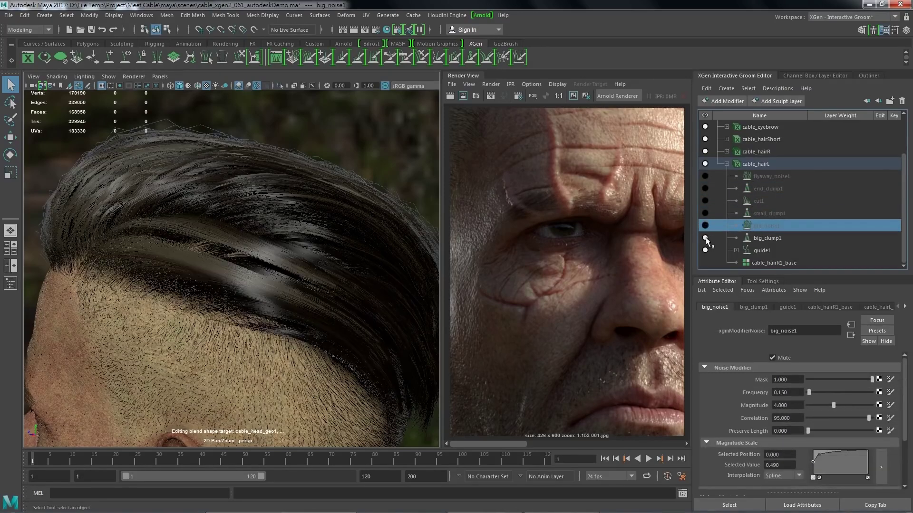
click(705, 237)
Step: Mute the guide1 modifier to examine the unguided hair strands from the side, and re-enable it
click(704, 250)
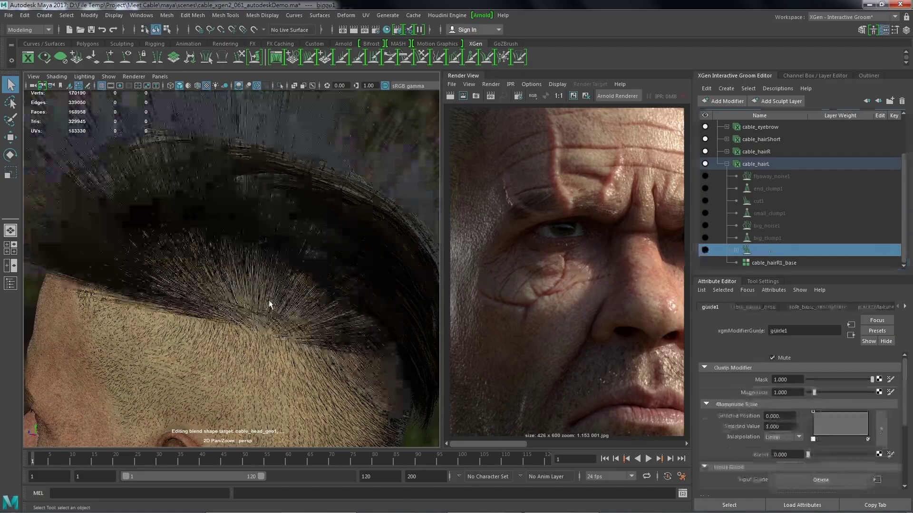
alt+drag(268, 304, 278, 323)
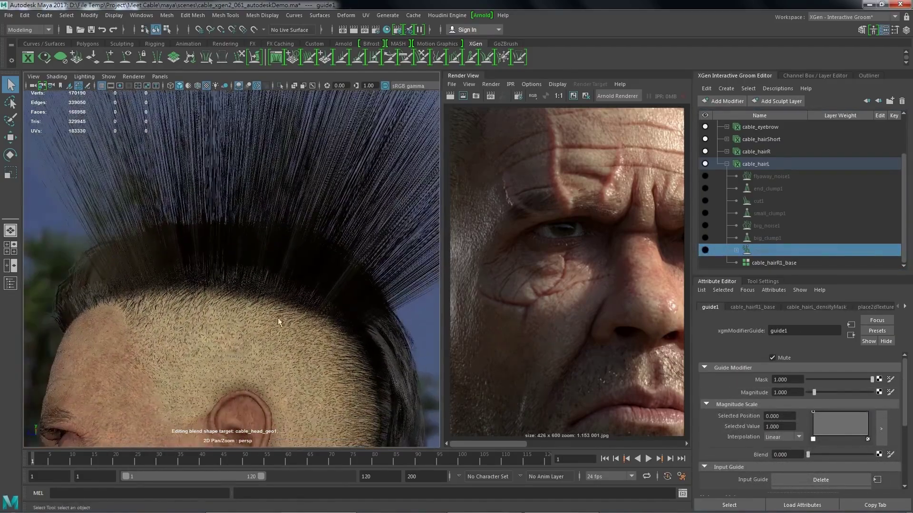
click(705, 250)
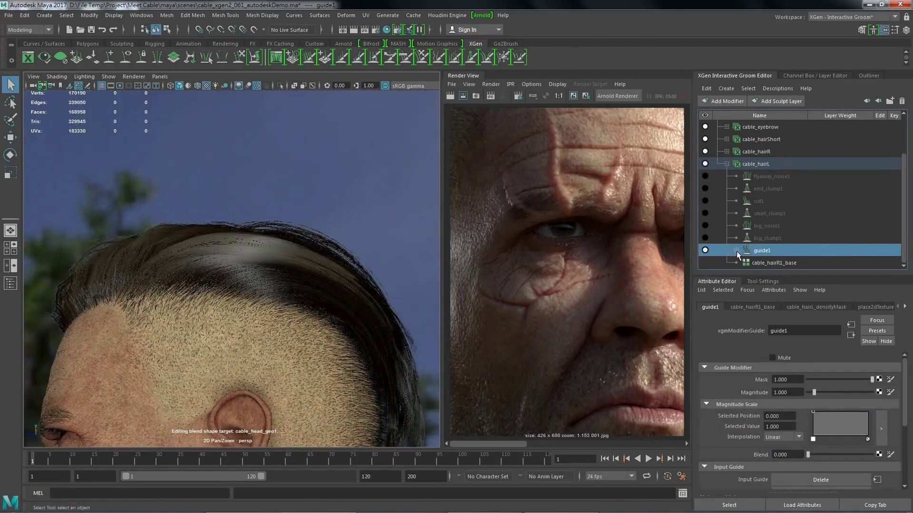
Step: Expand guide1, toggle the visibility of its input guide description to examine the guides along the side-swept hair, and collapse it
click(736, 250)
scroll(736, 249, down, 1)
scroll(732, 248, up, 1)
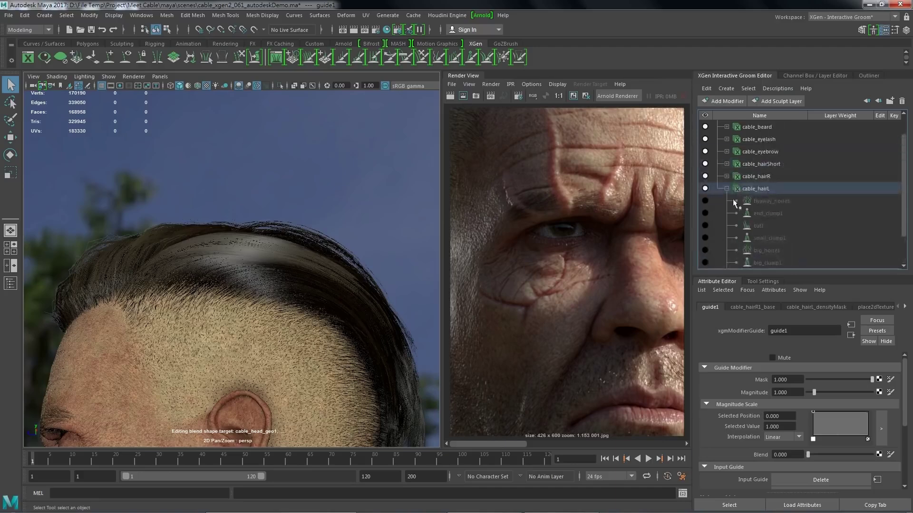
scroll(721, 240, down, 3)
click(704, 250)
alt+drag(336, 285, 321, 314)
key(6)
key(6)
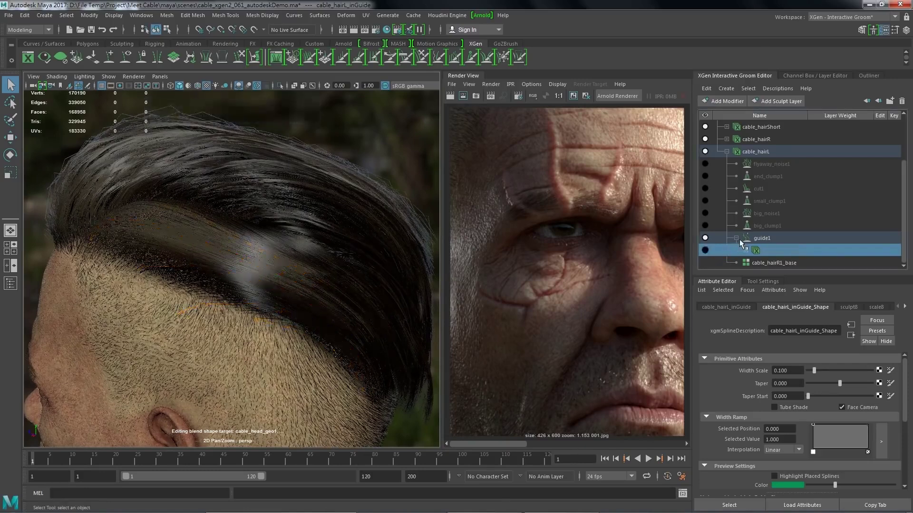
click(736, 238)
Step: Re-enable cable_hairL's big_clump1, big_noise1 and small_clump1 modifiers one after another and inspect the clumped strands from another angle
click(705, 237)
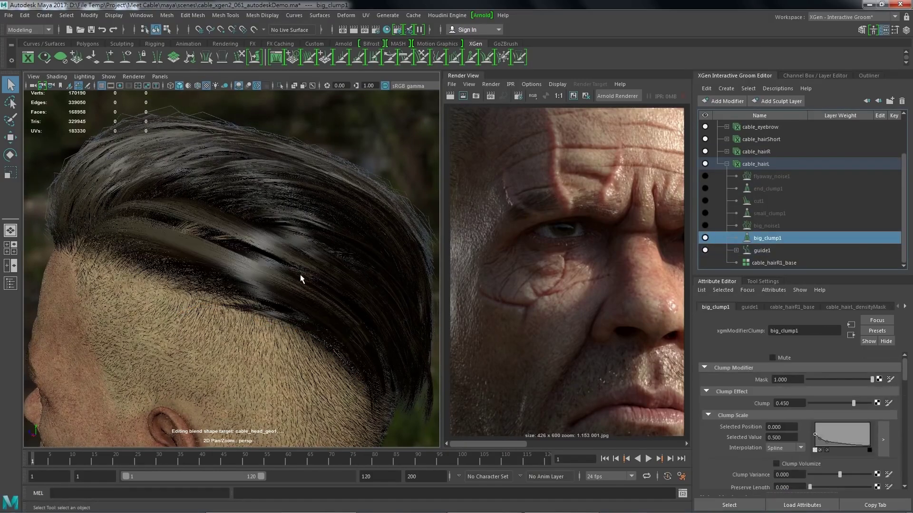
click(706, 225)
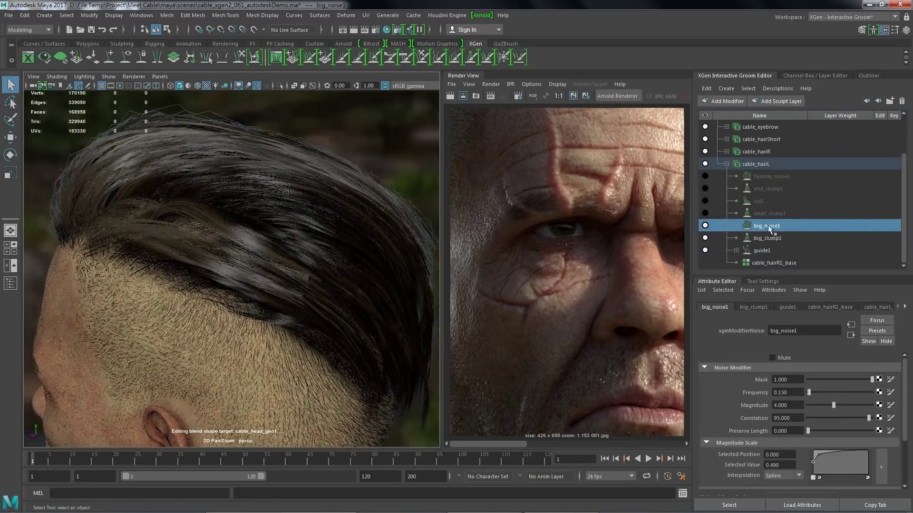
click(706, 214)
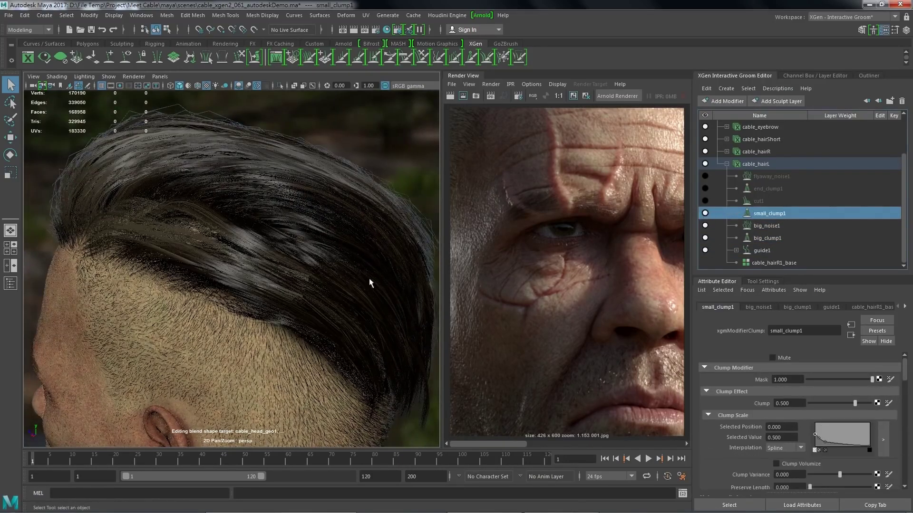
alt+drag(376, 248, 347, 257)
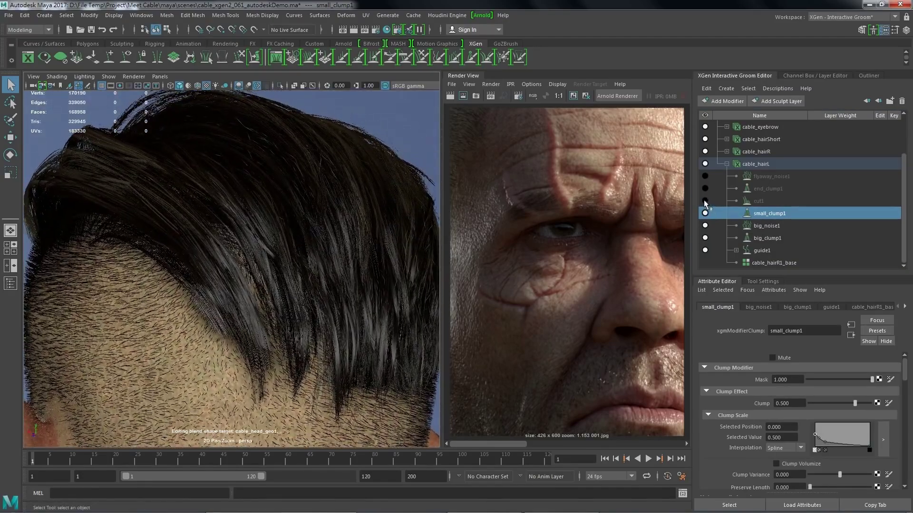